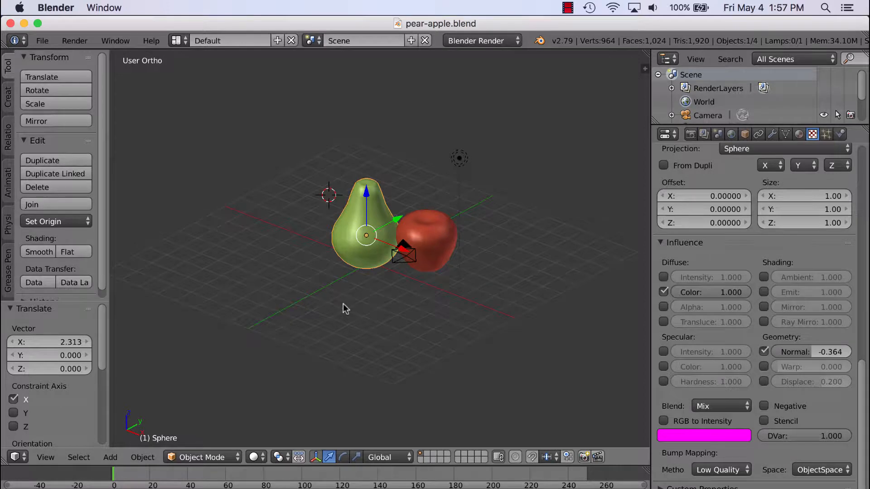
# Add a plane mesh and scale it up uniformly to about 8.4 times its size
pyautogui.click(110, 457)
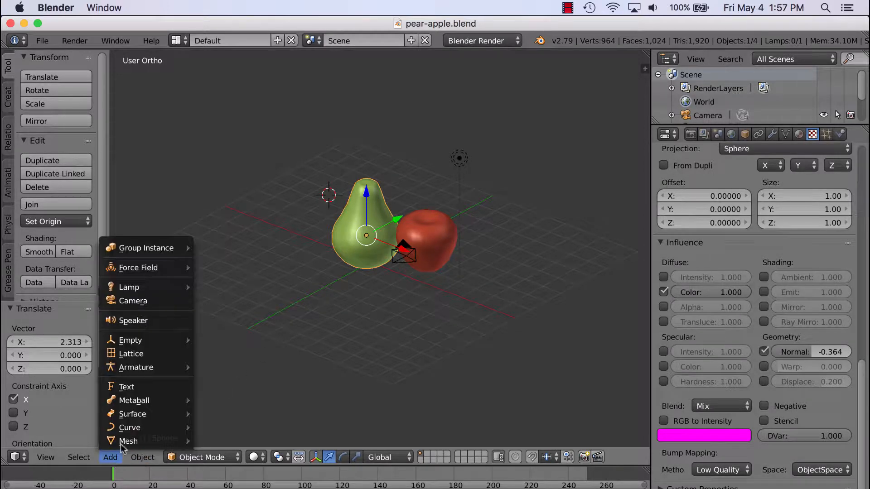
pyautogui.moveTo(123, 441)
pyautogui.click(239, 312)
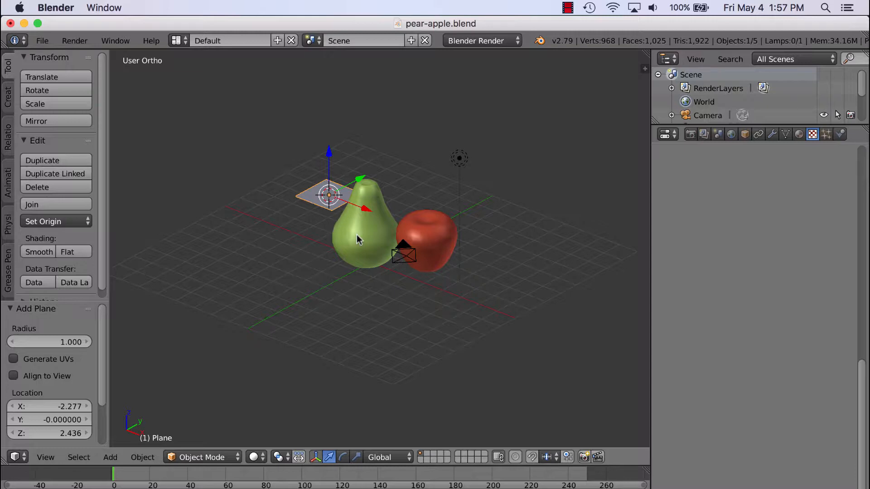
pyautogui.press('s')
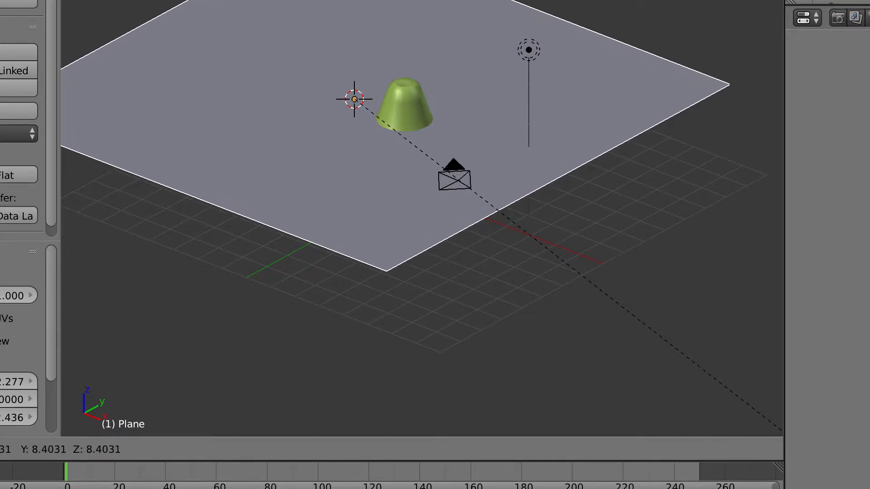
pyautogui.press('Return')
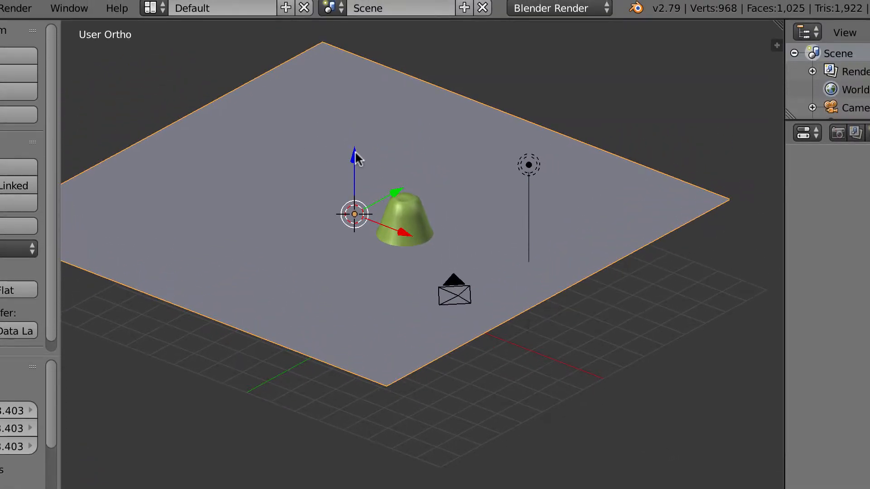
# Lower the plane about 2.35 units along Z beneath the fruit and shift it about 3.4 units along X
pyautogui.moveTo(354, 153); pyautogui.dragTo(355, 222)
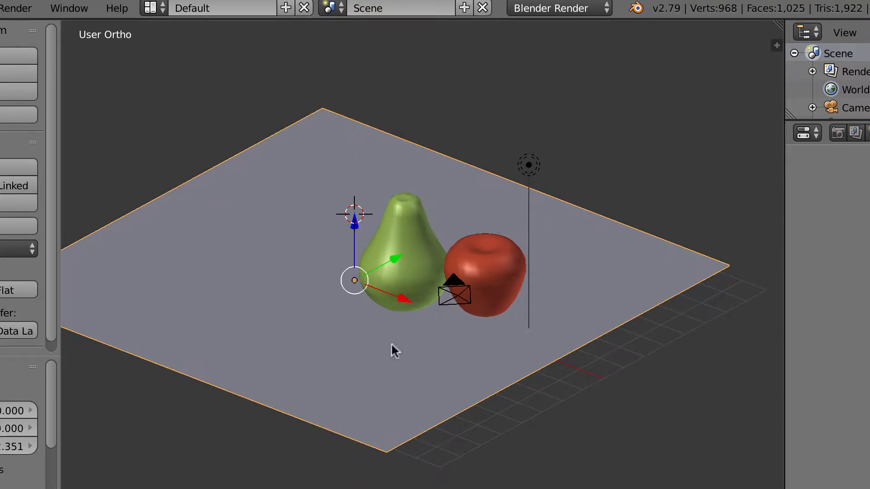
pyautogui.moveTo(408, 295); pyautogui.dragTo(474, 359)
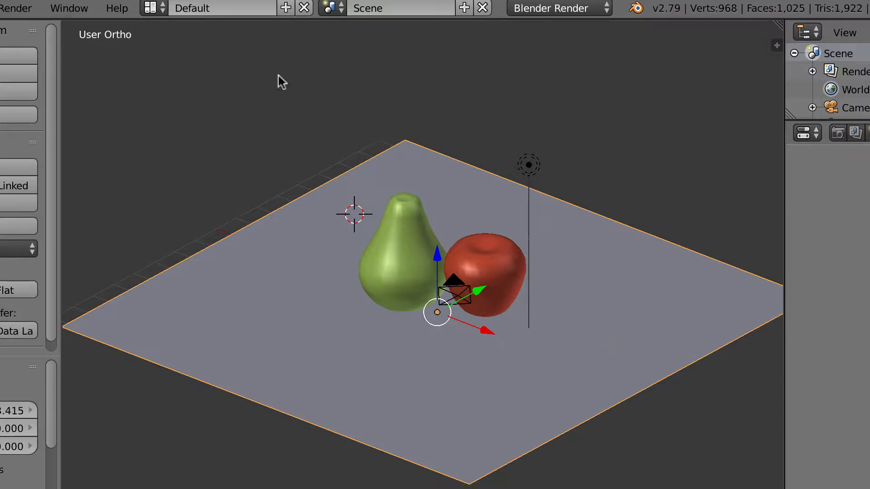
# Render the scene to check the plane under the pear and apple, and return to the 3D View
pyautogui.click(17, 8)
pyautogui.click(29, 30)
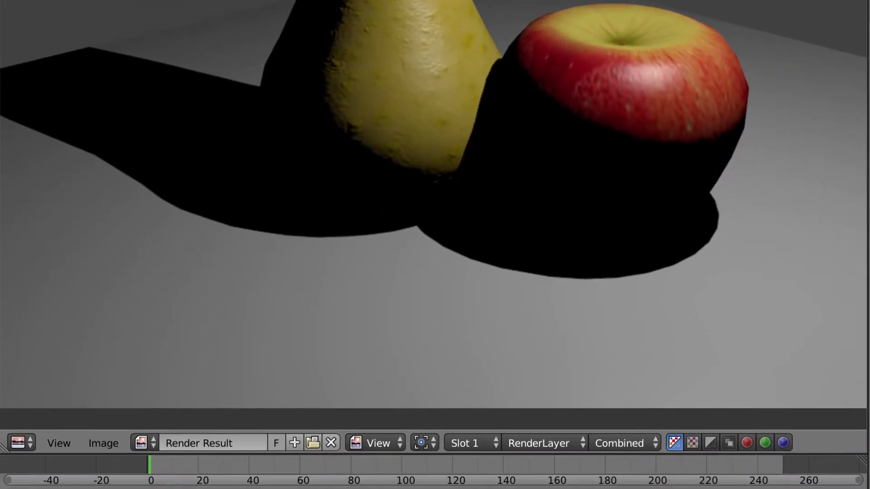
pyautogui.click(25, 441)
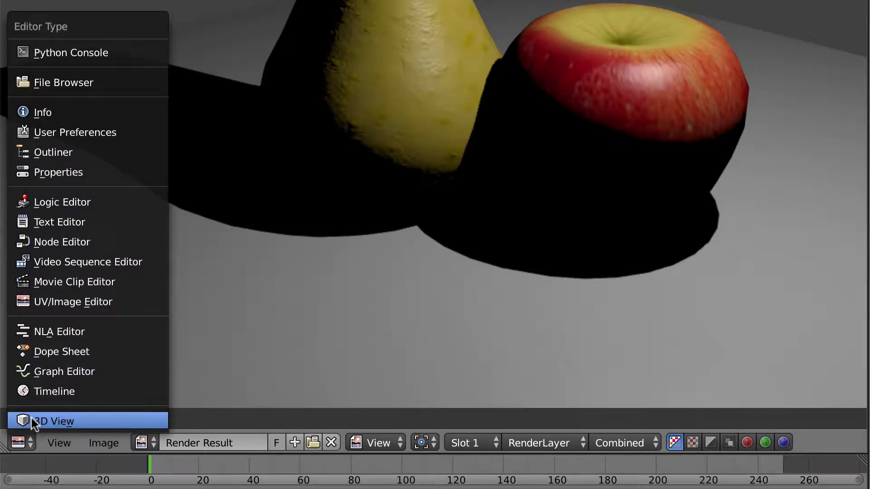
pyautogui.click(31, 418)
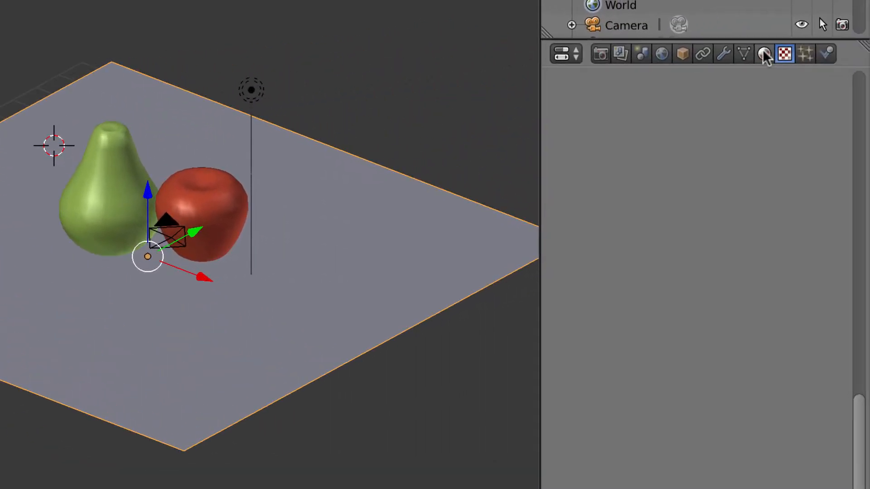
# Give the plane a new material with a light tan diffuse color of R 0.800, G 0.639, B 0.463
pyautogui.click(764, 54)
pyautogui.click(693, 189)
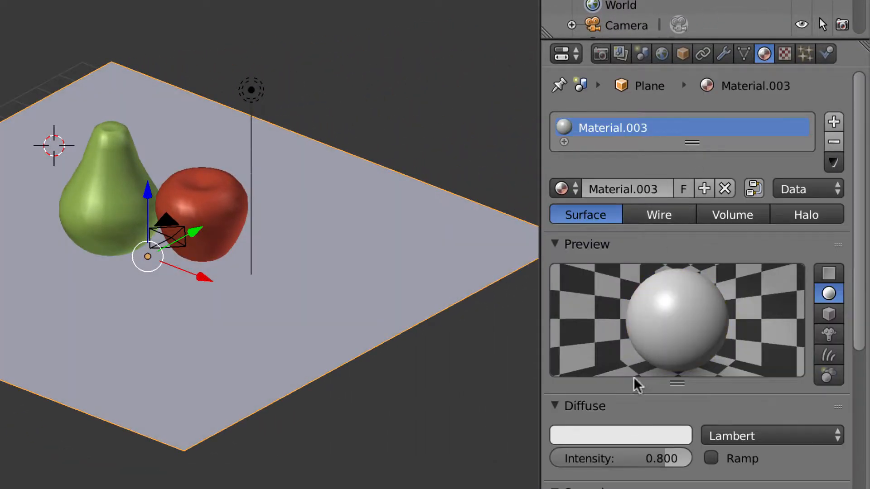
pyautogui.click(597, 442)
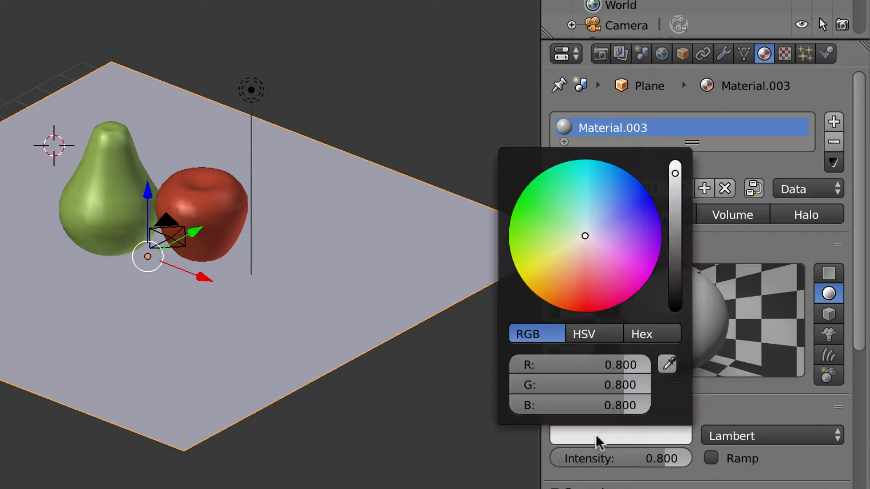
pyautogui.moveTo(583, 237)
pyautogui.mouseDown()
pyautogui.moveTo(557, 256)
pyautogui.moveTo(576, 250)
pyautogui.mouseUp()
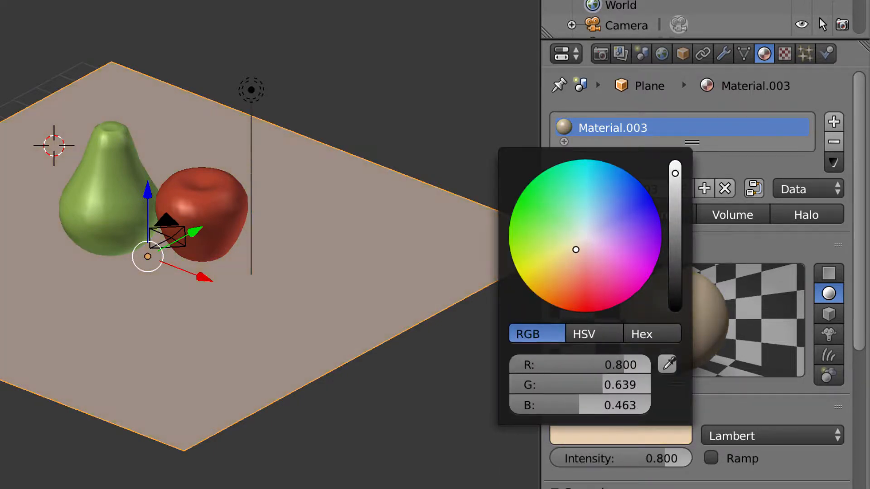
# Add a new image texture to the plane's material and load parket_floor.jpg from the 3D_Textures folder
pyautogui.click(785, 54)
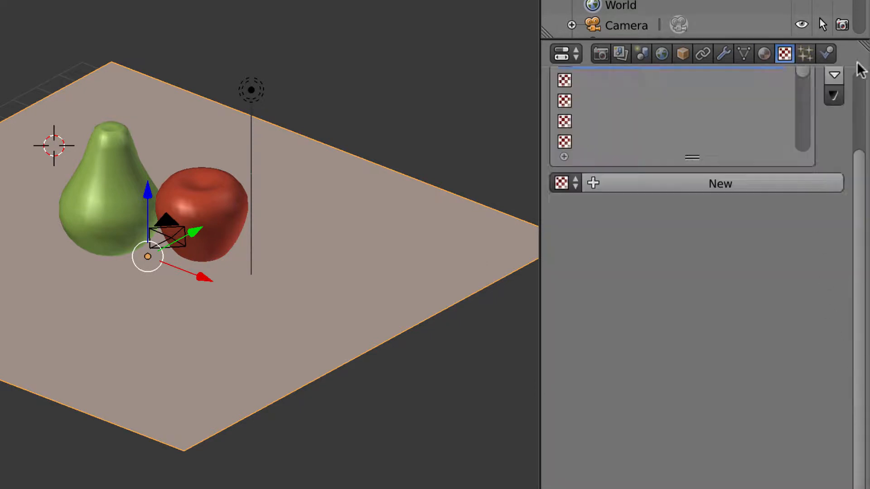
pyautogui.click(759, 274)
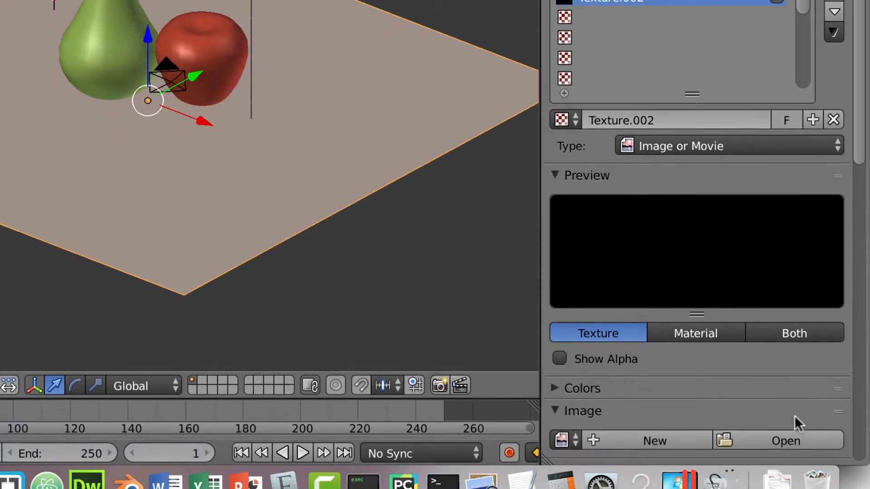
pyautogui.click(796, 435)
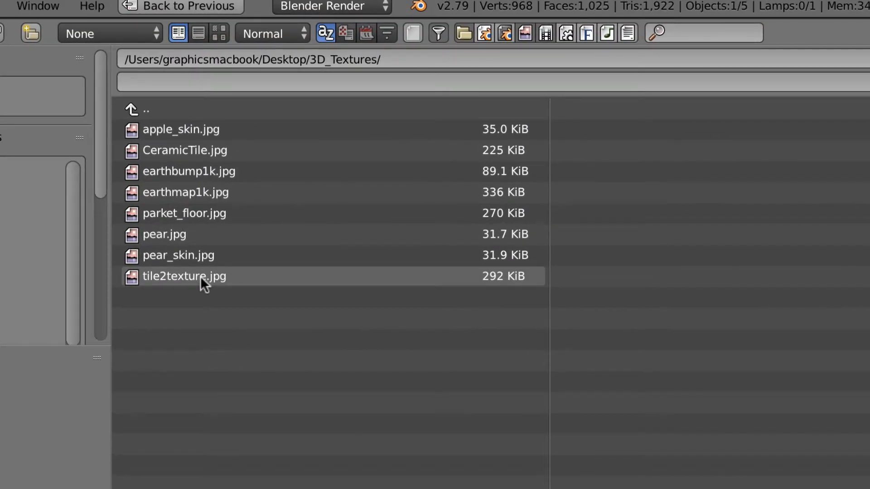
pyautogui.click(189, 219)
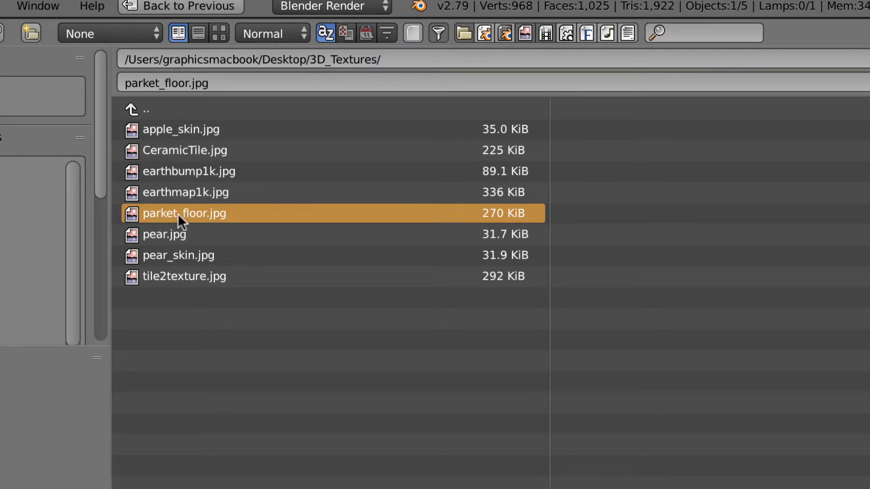
pyautogui.doubleClick(189, 213)
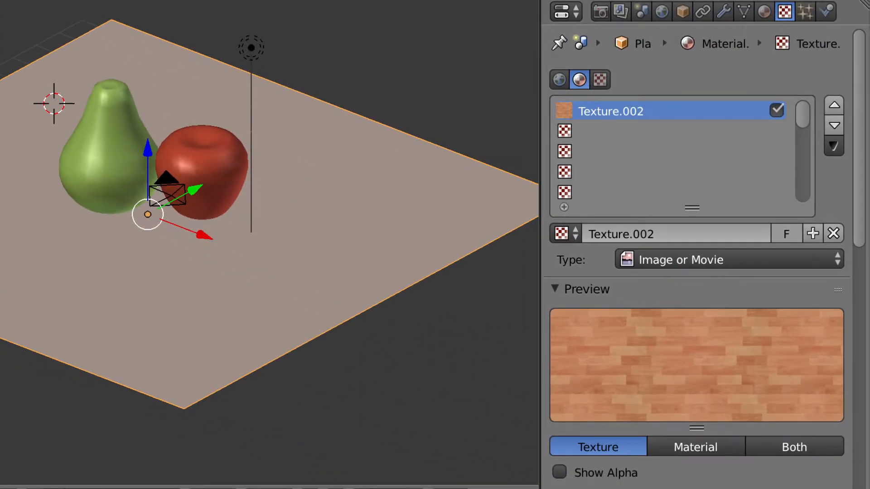
# Set the floor texture's mapping coordinates to Generated and render the image
pyautogui.scroll(-10, 771, 420)
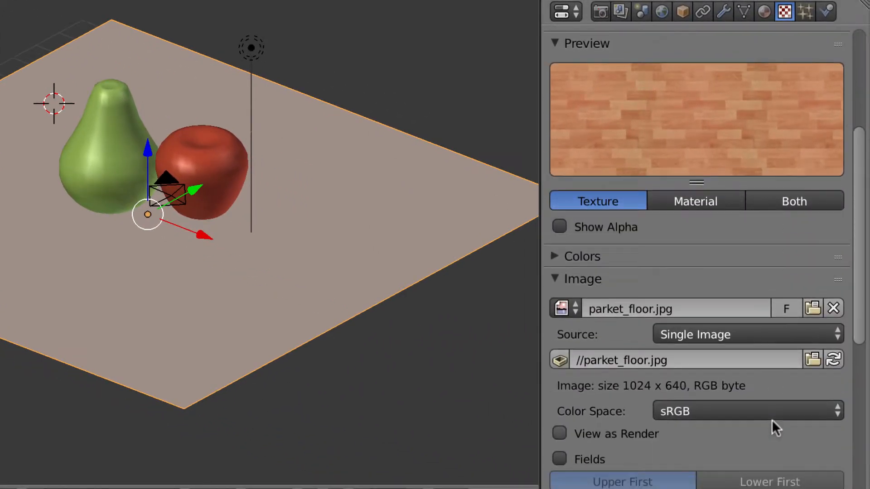
pyautogui.scroll(-5, 771, 420)
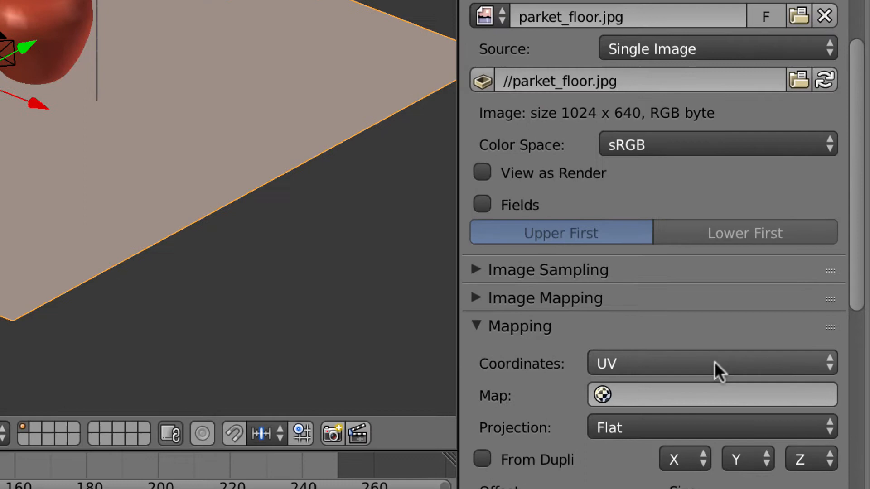
pyautogui.click(715, 363)
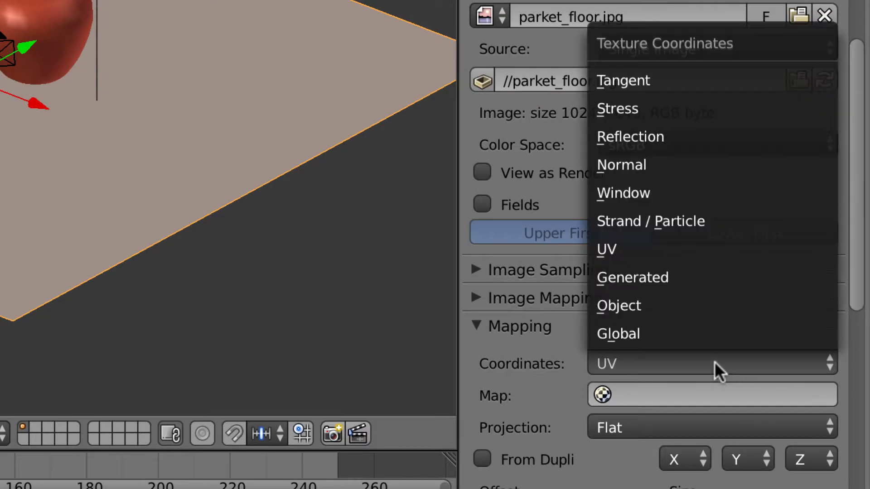
pyautogui.click(702, 278)
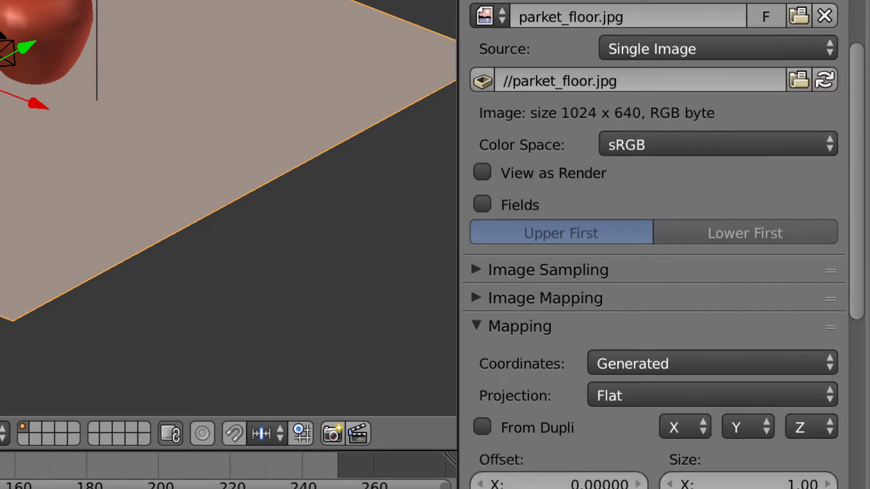
pyautogui.click(88, 55)
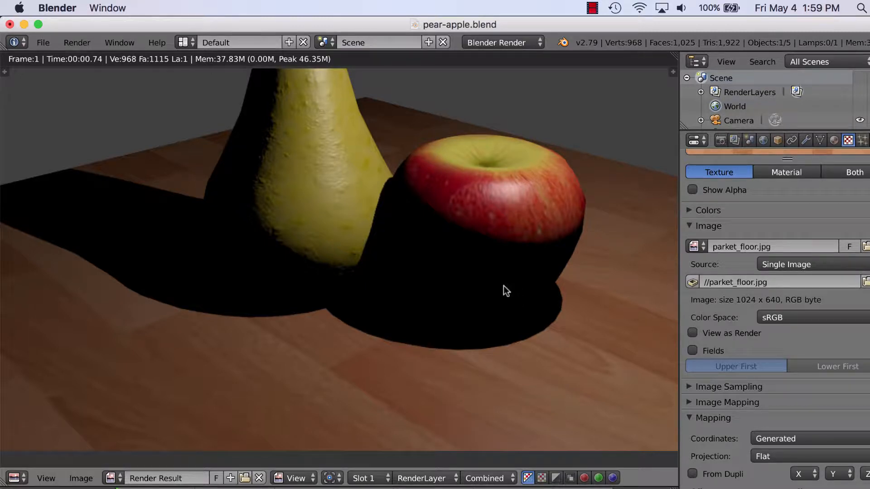
# Set the floor texture's mapping size to 2 in X, Y and Z
pyautogui.scroll(5, 838, 335)
pyautogui.scroll(-12, 838, 334)
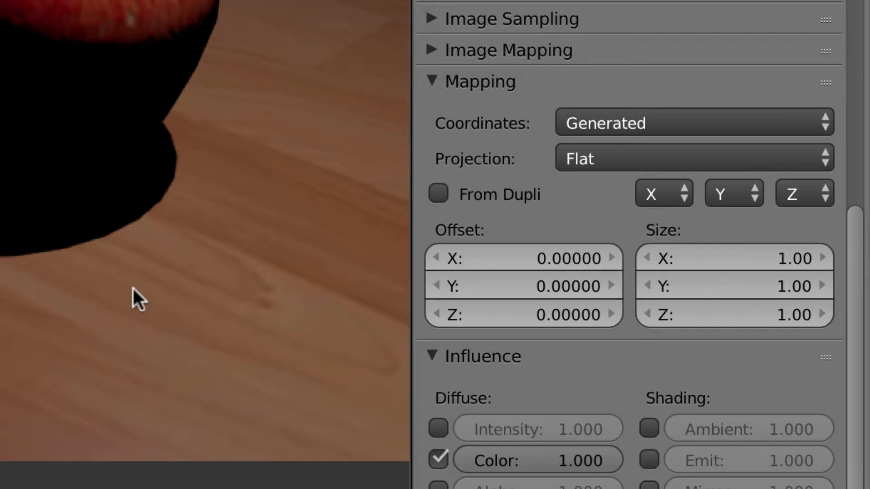
pyautogui.click(786, 258)
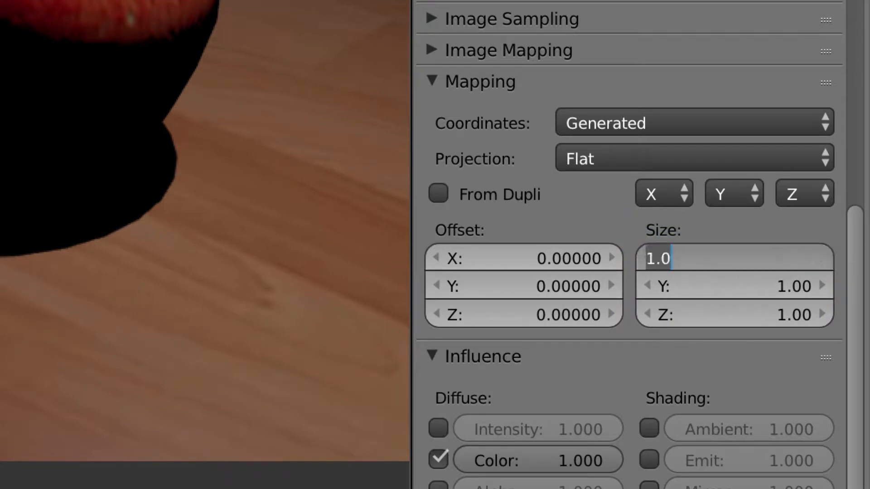
pyautogui.write('2')
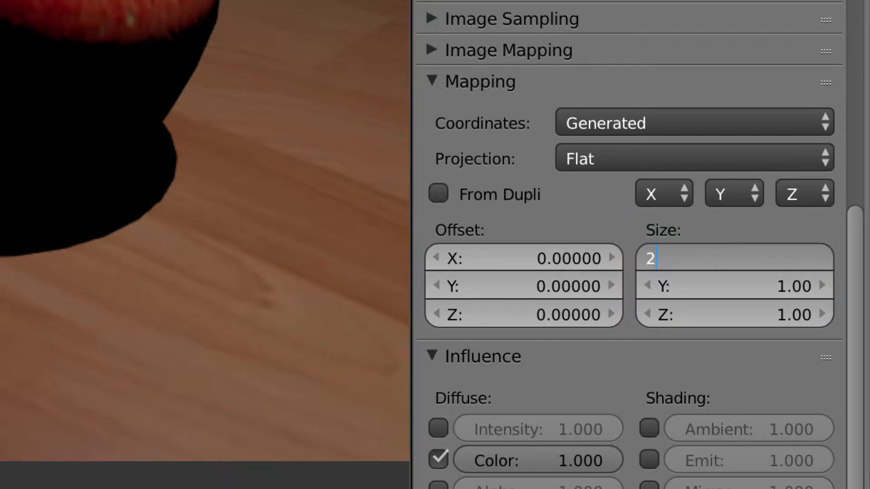
pyautogui.press('Tab')
pyautogui.write('2')
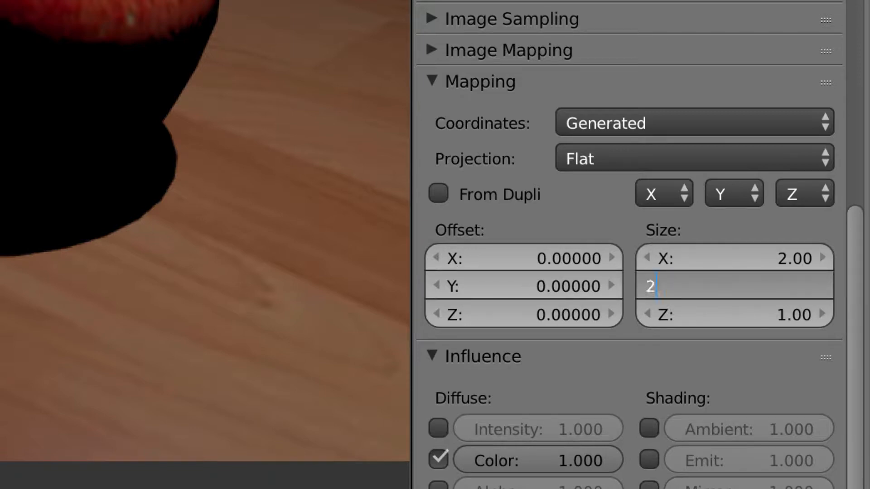
pyautogui.press('Tab')
pyautogui.write('2')
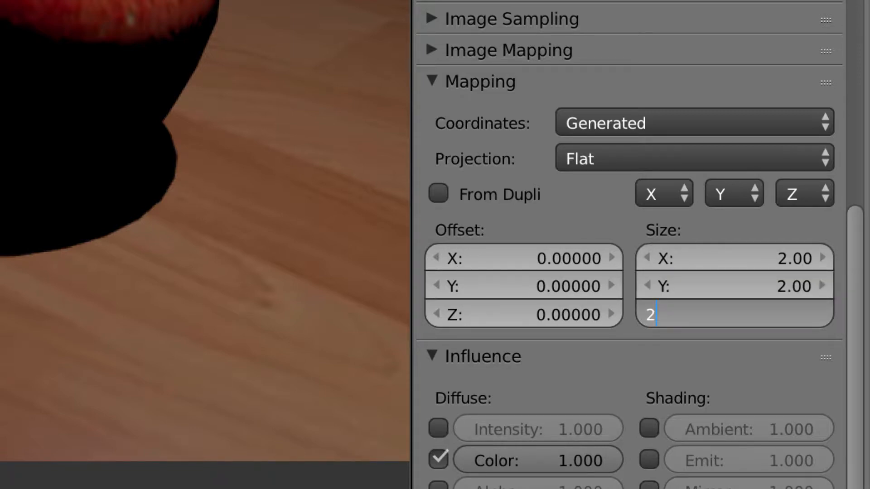
pyautogui.press('Return')
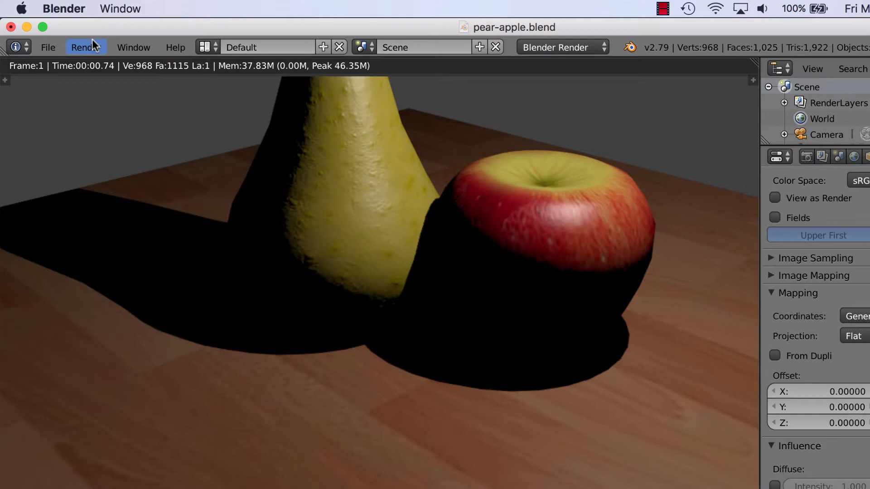
# Render the image again to check the resized floor pattern, and switch back to the 3D View
pyautogui.click(90, 47)
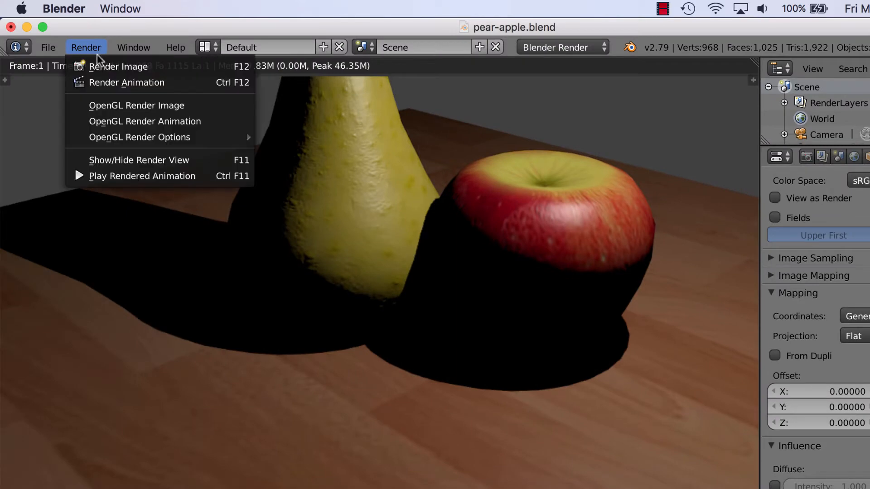
pyautogui.click(102, 66)
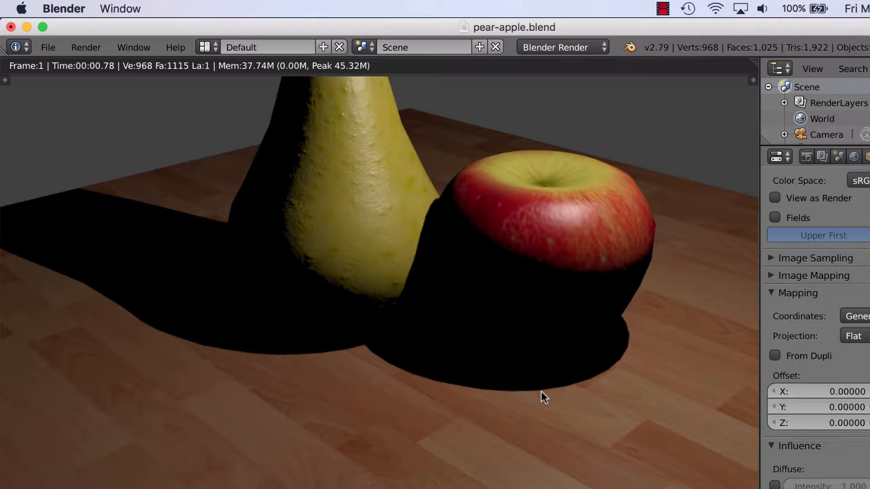
pyautogui.click(17, 488)
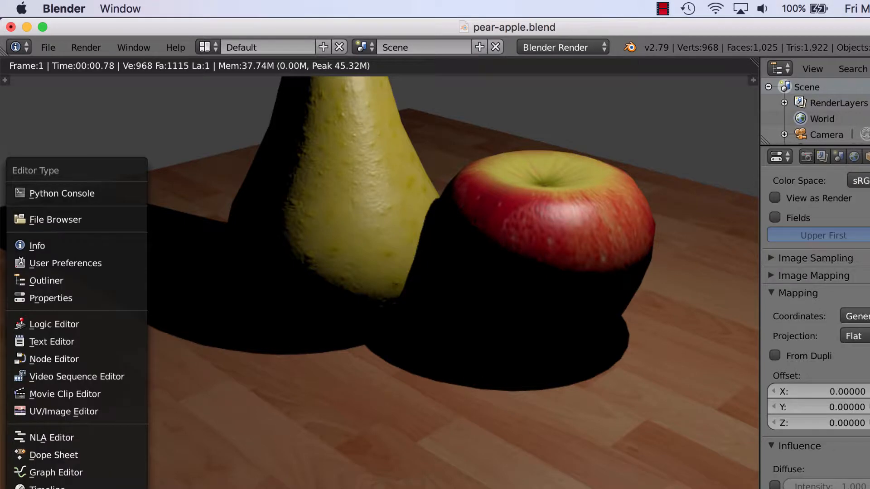
pyautogui.click(32, 488)
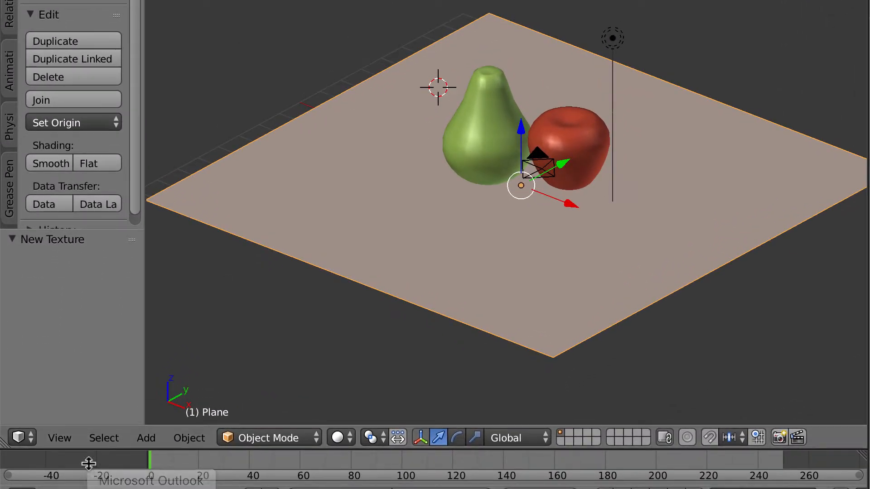
# Add a second plane mesh to the scene and scale it uniformly by about 2.98
pyautogui.click(145, 439)
pyautogui.moveTo(151, 414)
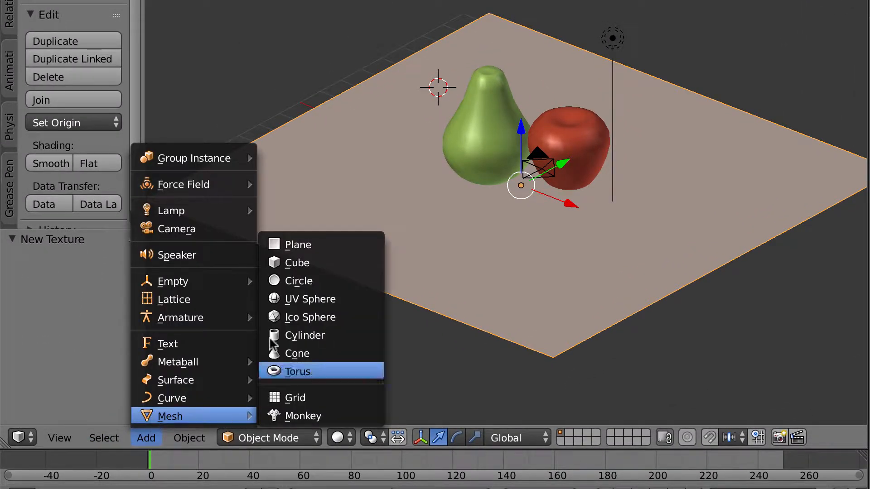
pyautogui.click(288, 245)
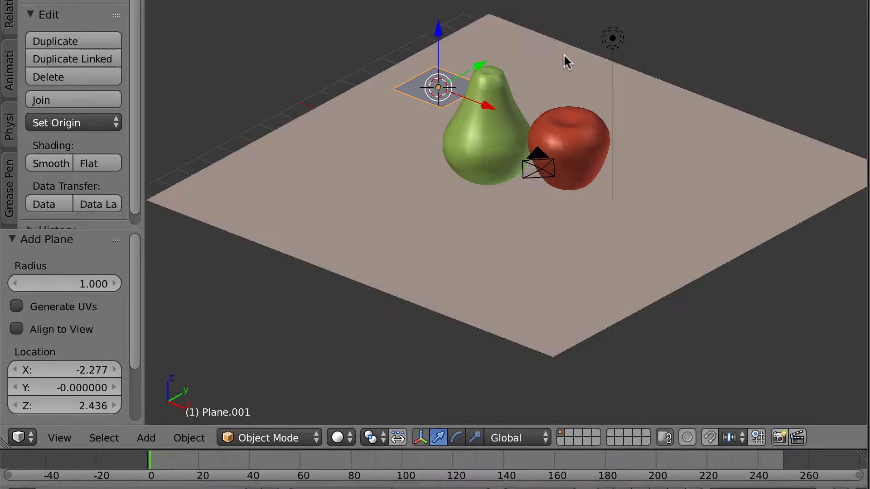
pyautogui.press('s')
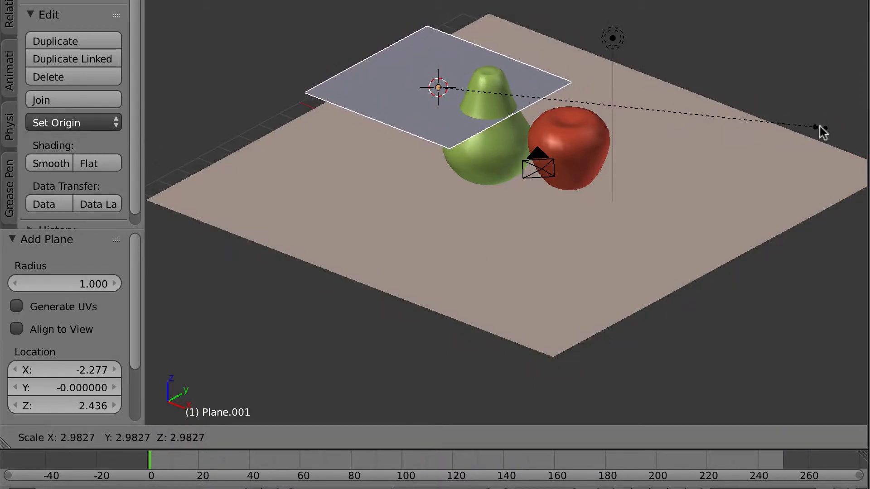
pyautogui.click(814, 131)
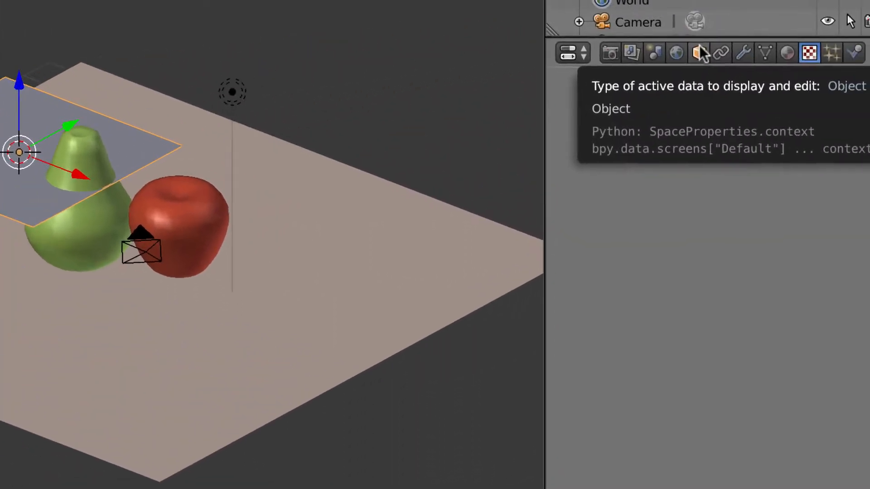
# Stand the new plane upright by setting its Y rotation to 90°
pyautogui.click(661, 59)
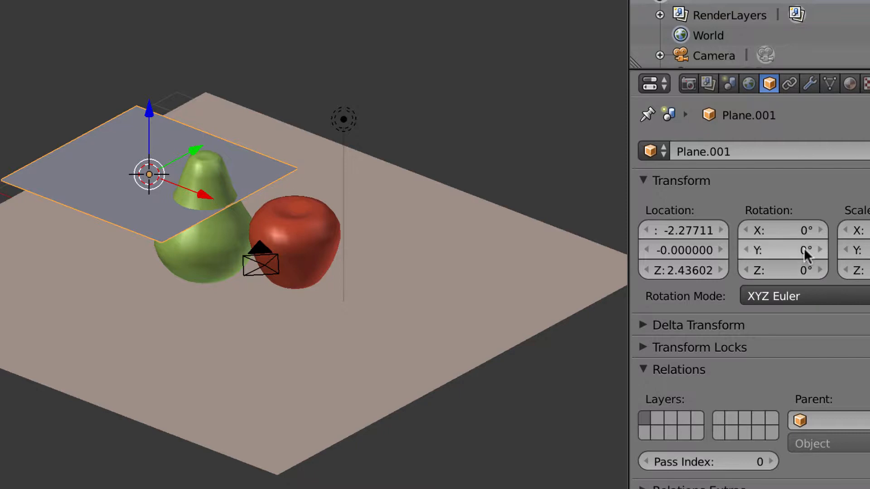
pyautogui.moveTo(806, 253)
pyautogui.mouseDown()
pyautogui.moveTo(776, 252)
pyautogui.moveTo(861, 253)
pyautogui.moveTo(806, 254)
pyautogui.mouseUp()
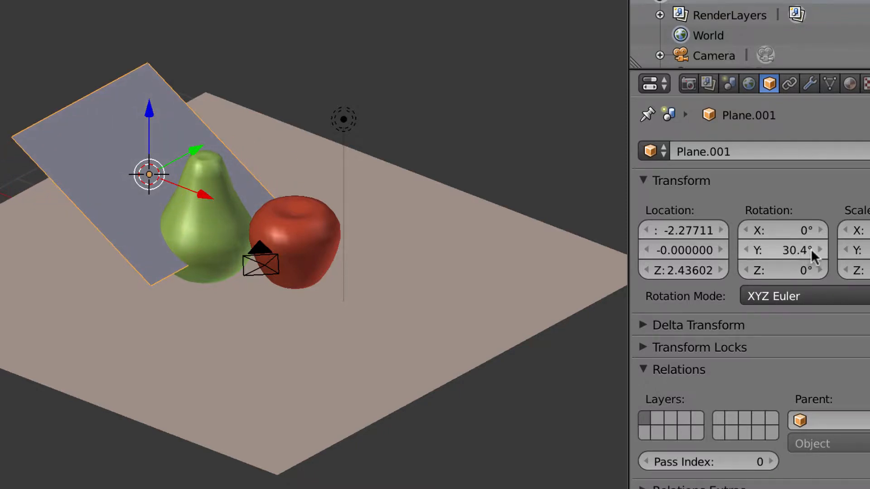
pyautogui.click(806, 252)
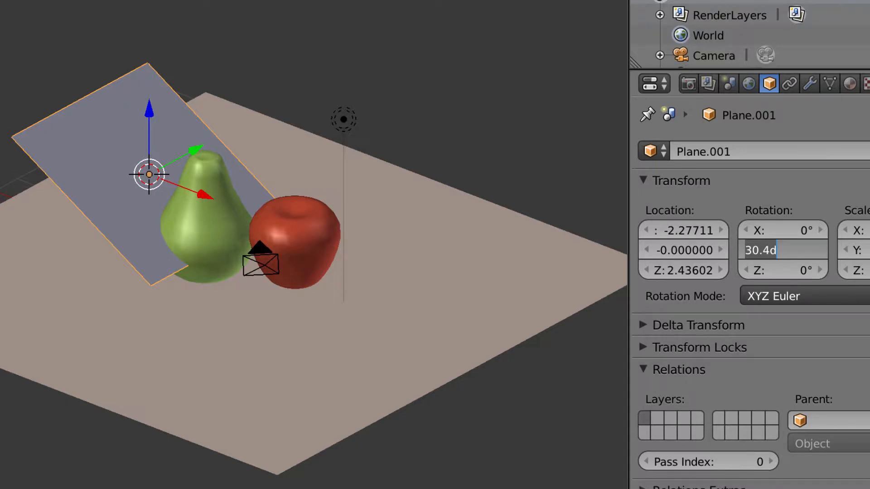
pyautogui.write('90')
pyautogui.press('Return')
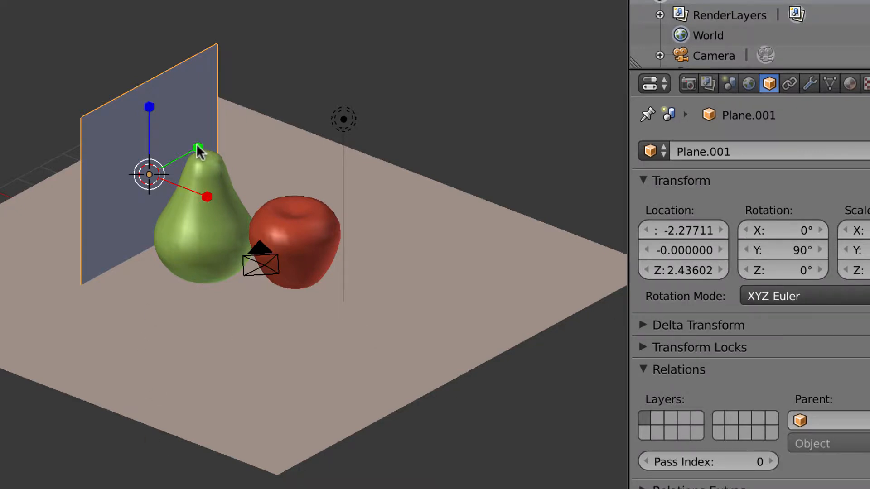
# Stretch the upright plane along the Y axis to a Y scale of about 8.485
pyautogui.press('s')
pyautogui.press('y')
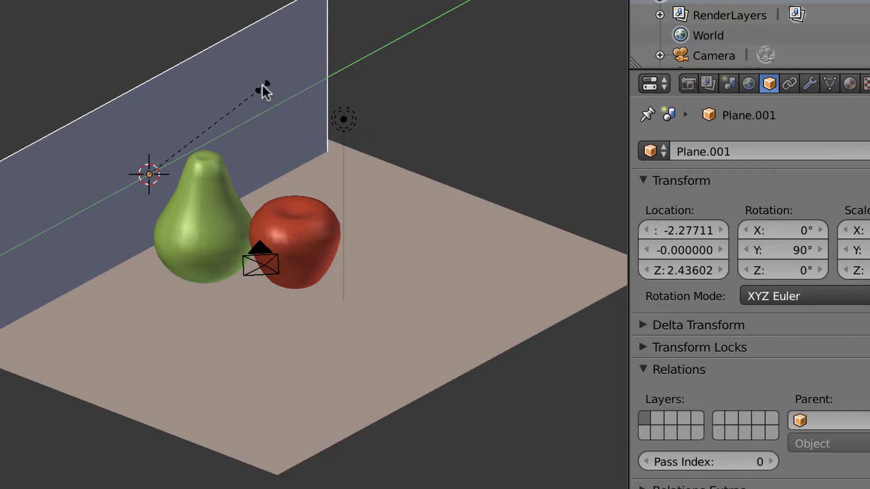
pyautogui.click(273, 80)
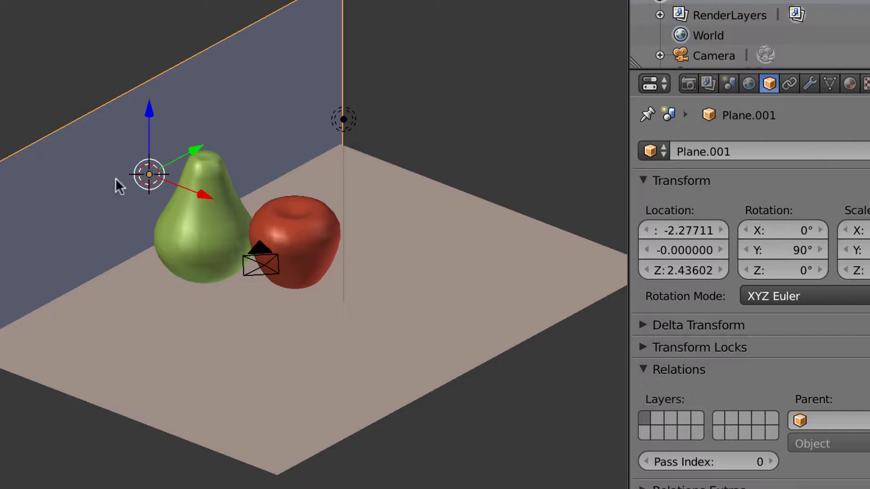
# Move the wall plane behind the fruit to about X -6.27 and Z 2.99, with its lower edge at floor level
pyautogui.moveTo(205, 194); pyautogui.dragTo(105, 129)
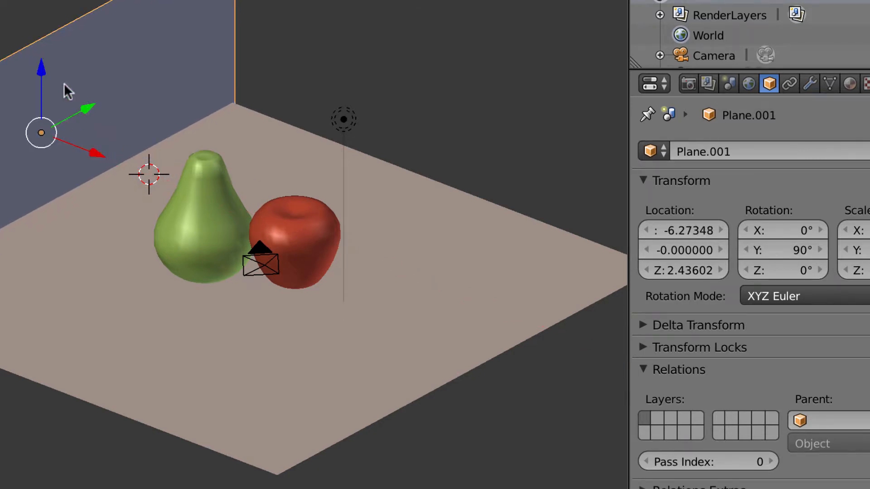
pyautogui.moveTo(42, 70); pyautogui.dragTo(42, 50)
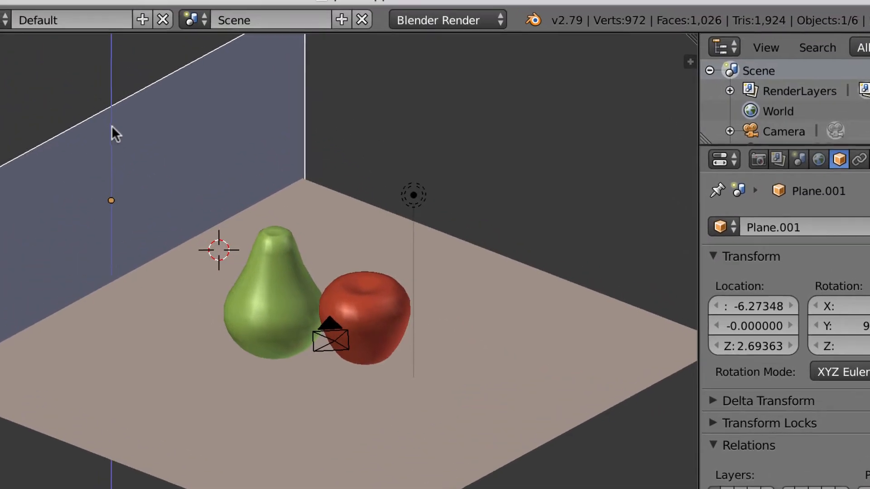
pyautogui.moveTo(111, 126); pyautogui.dragTo(109, 117)
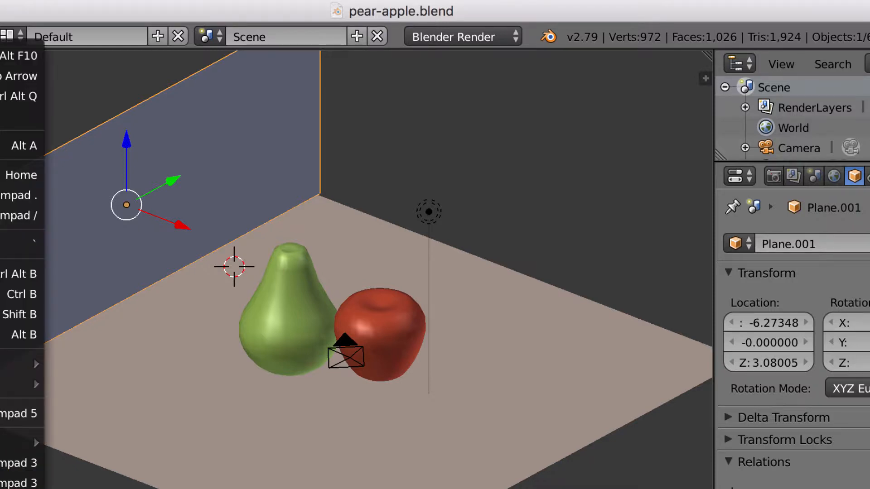
pyautogui.press('KP_1')
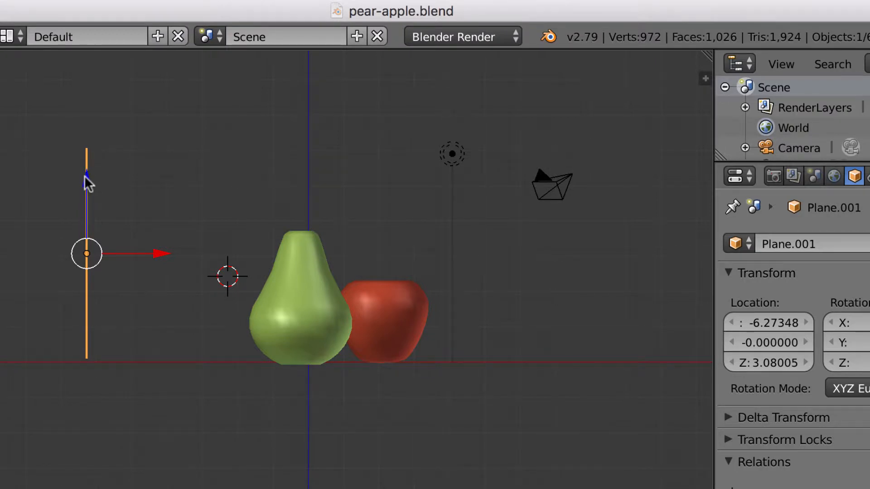
pyautogui.moveTo(84, 176); pyautogui.dragTo(85, 179)
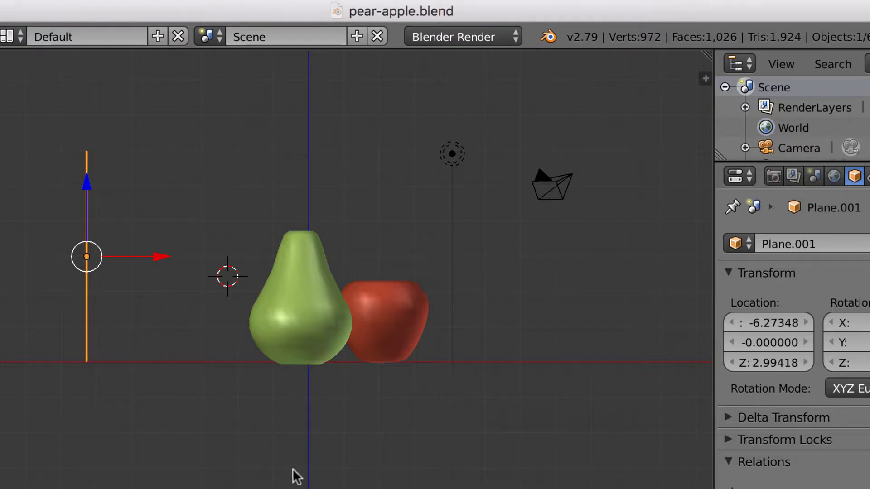
# Give the wall plane a new material and add a new texture to that material
pyautogui.moveTo(294, 470); pyautogui.dragTo(237, 488, button='middle')
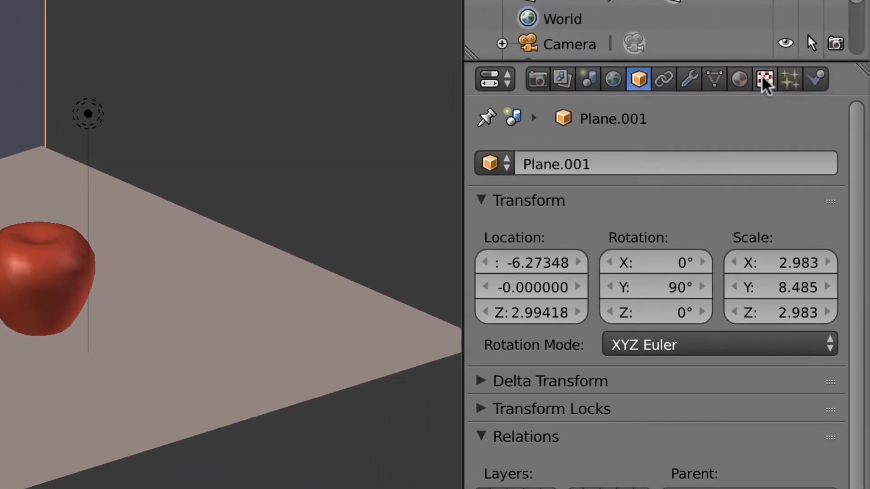
pyautogui.click(741, 80)
pyautogui.click(614, 250)
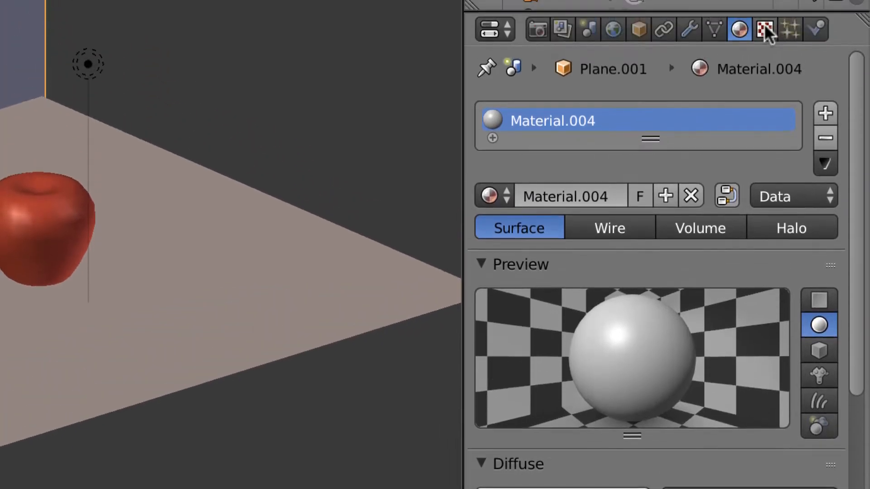
pyautogui.click(765, 27)
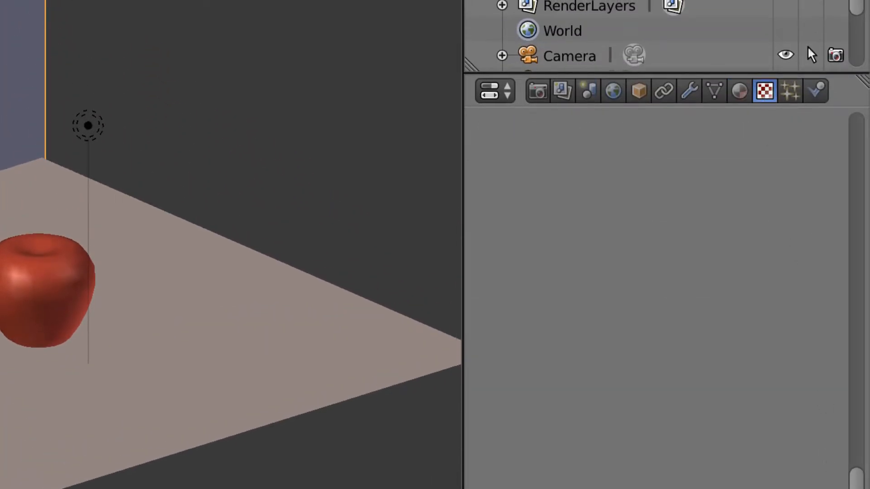
pyautogui.click(705, 363)
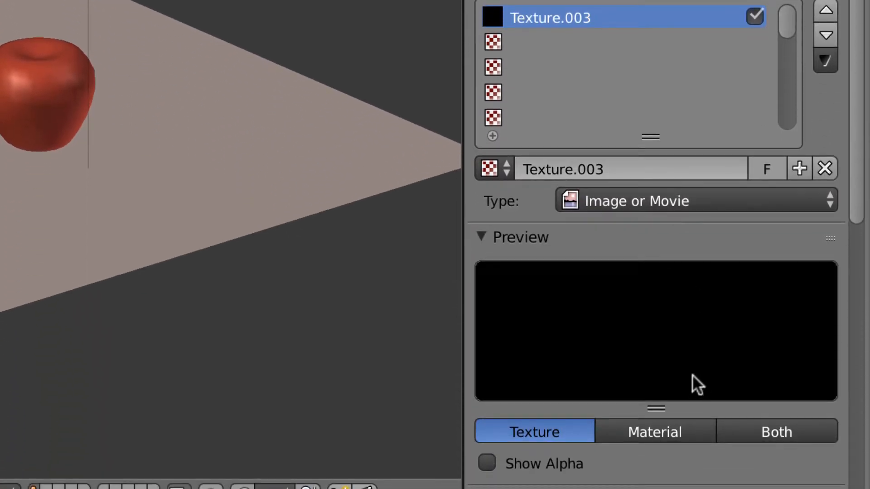
# Load tile2texture.jpg from the 3D_Textures folder as the wall texture's image
pyautogui.scroll(-3, 692, 427)
pyautogui.scroll(-3, 692, 375)
pyautogui.click(738, 412)
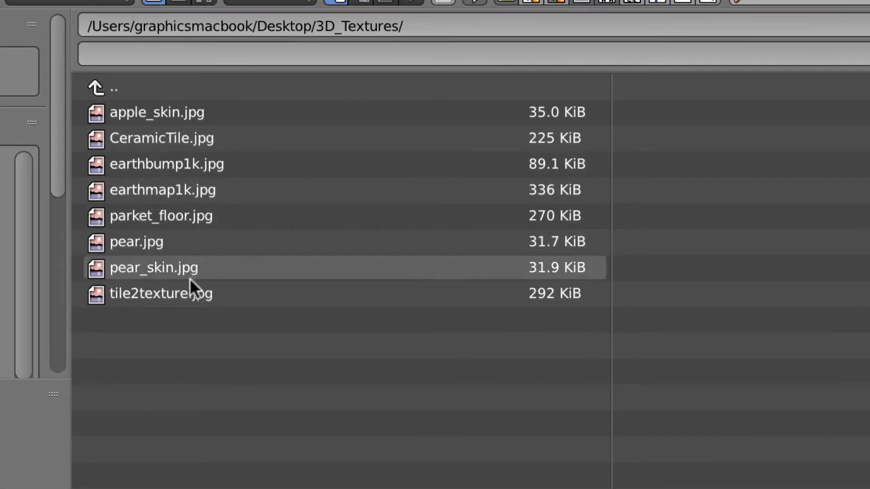
pyautogui.click(165, 293)
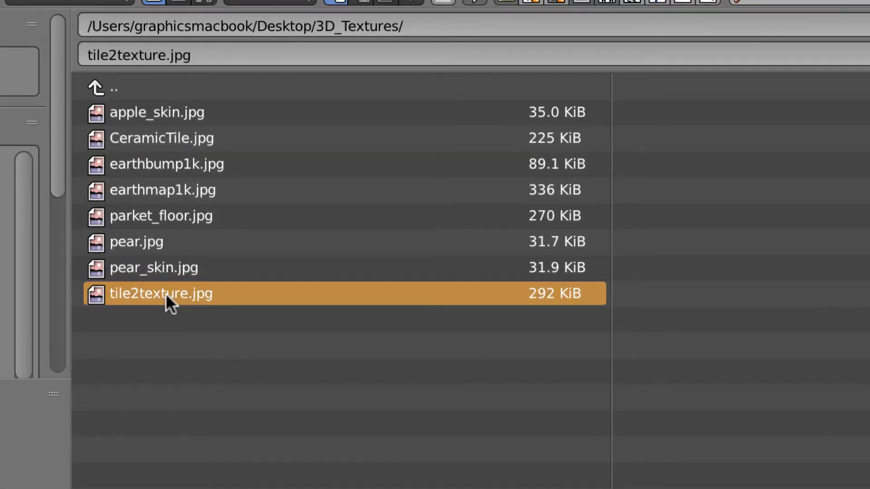
pyautogui.press('Return')
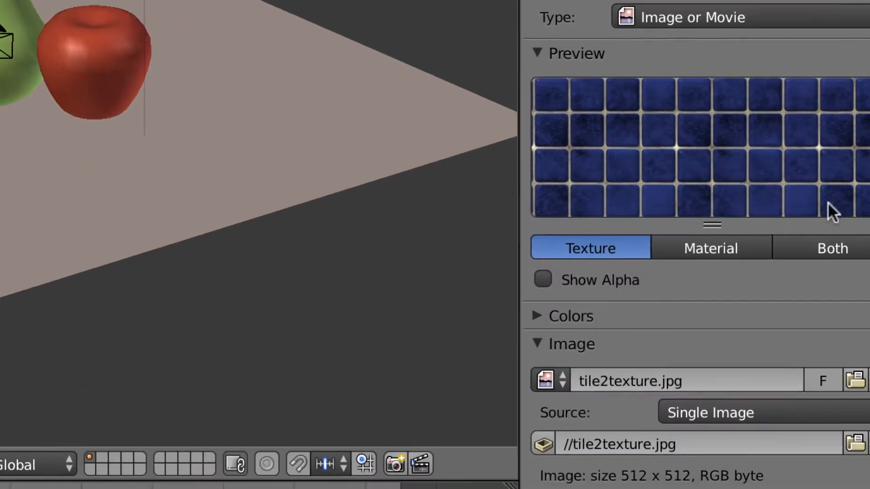
# Set the wall texture's mapping coordinates to Generated and render the image
pyautogui.scroll(-5, 757, 186)
pyautogui.scroll(-5, 756, 186)
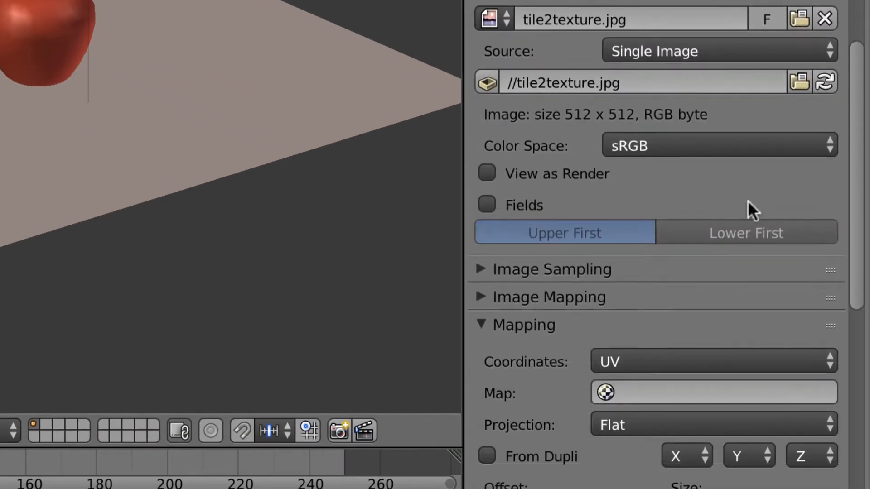
pyautogui.click(662, 363)
pyautogui.click(657, 277)
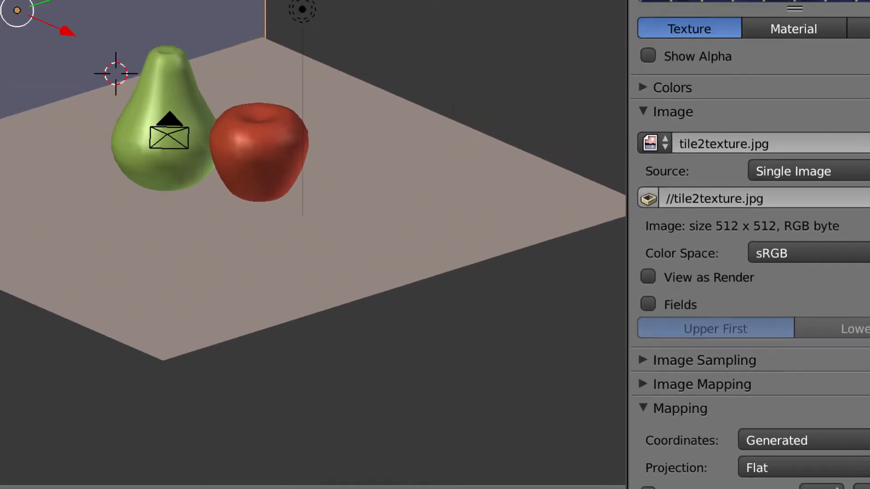
pyautogui.click(95, 53)
pyautogui.click(101, 72)
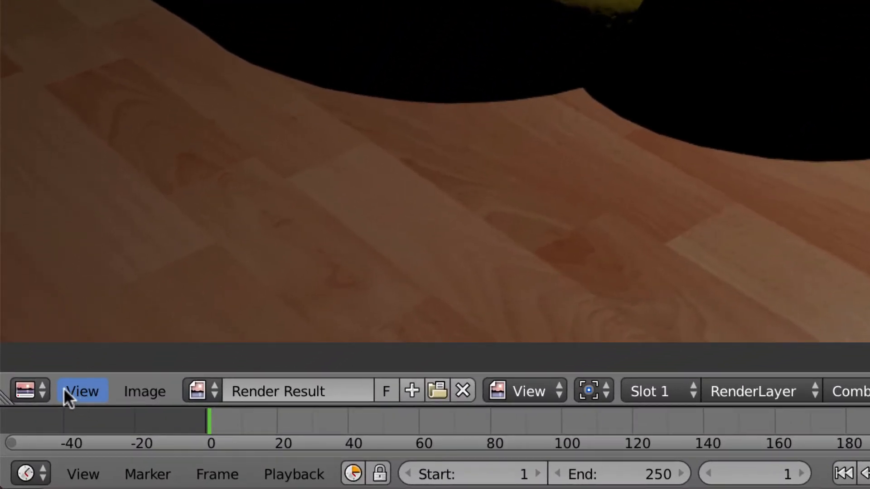
# Switch from the render result back to the 3D View and look at the scene through the camera
pyautogui.click(44, 386)
pyautogui.click(40, 358)
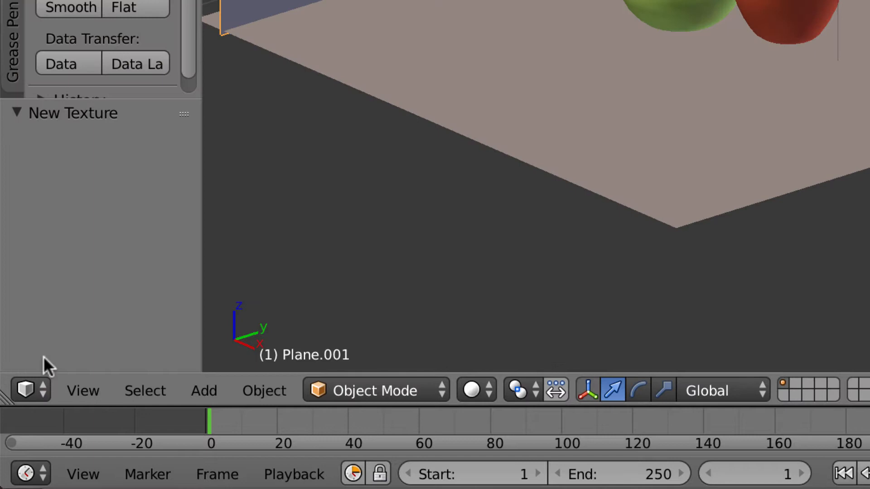
pyautogui.click(97, 390)
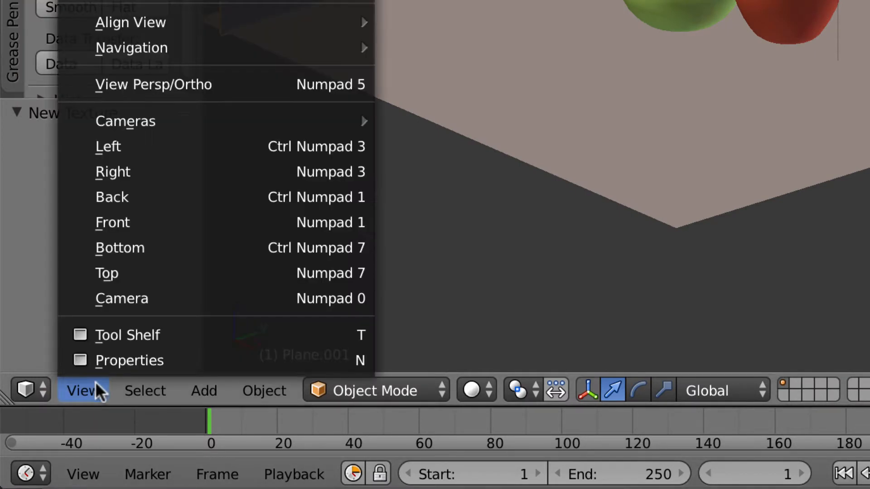
pyautogui.click(130, 298)
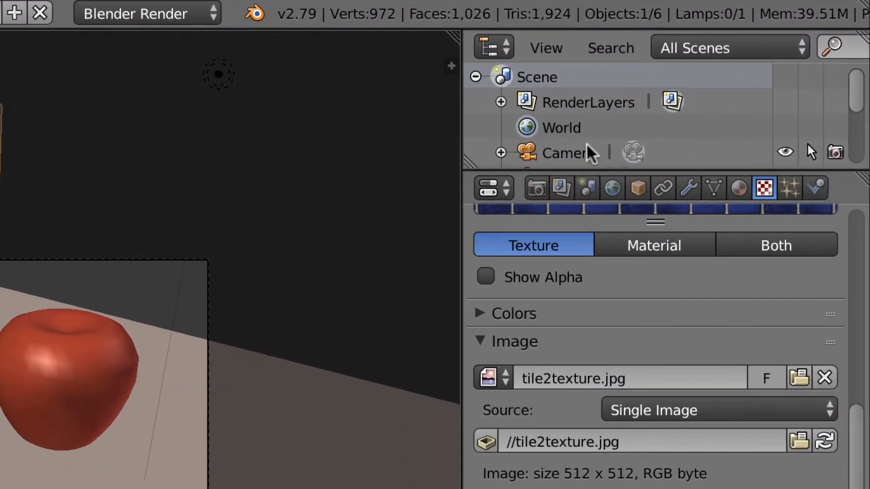
# Reframe the camera with a lens shift of X -0.020 and Y 0.160 and a focal length of about 35.78 mm
pyautogui.click(584, 154)
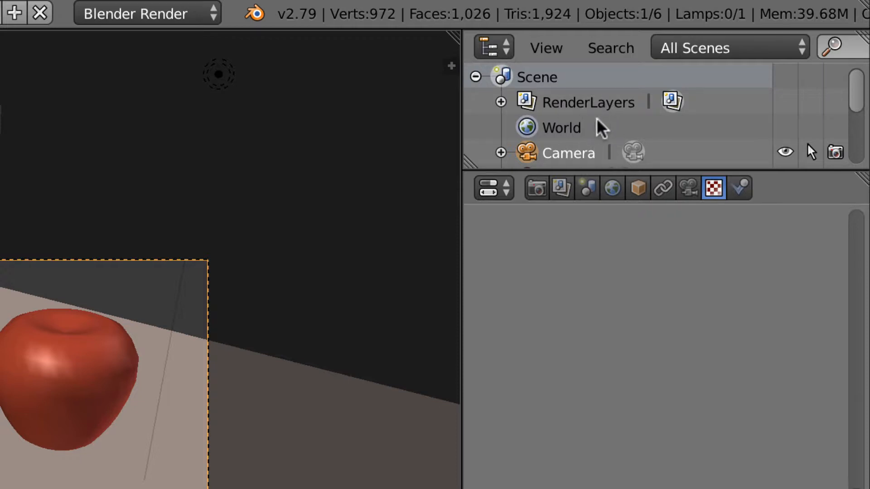
pyautogui.click(688, 188)
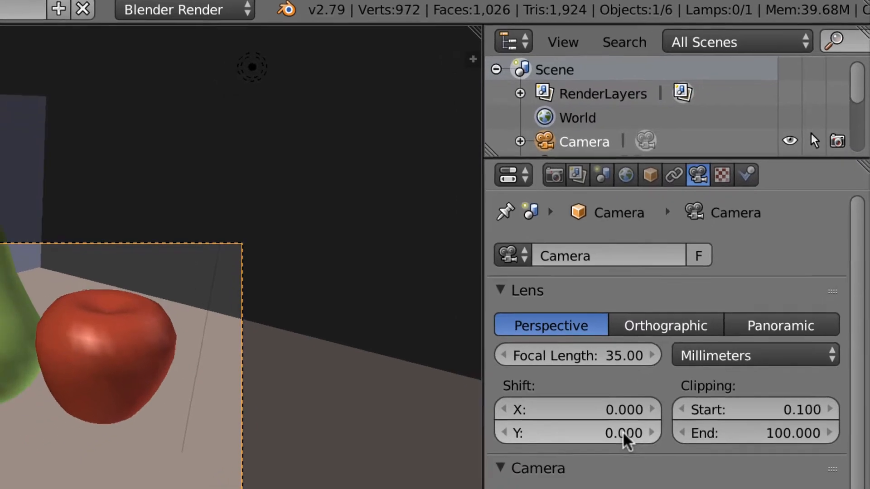
pyautogui.moveTo(609, 462)
pyautogui.mouseDown()
pyautogui.moveTo(571, 462)
pyautogui.moveTo(609, 462)
pyautogui.mouseUp()
pyautogui.moveTo(672, 342); pyautogui.dragTo(670, 321)
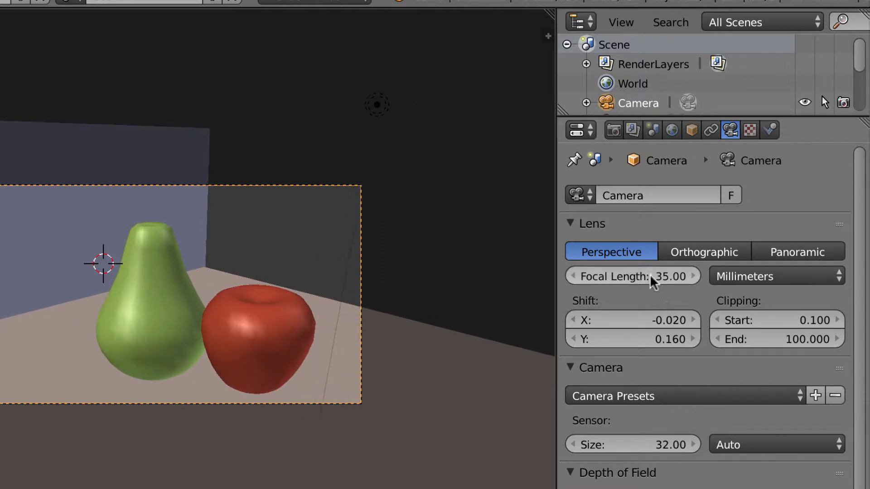
pyautogui.moveTo(656, 277)
pyautogui.mouseDown()
pyautogui.moveTo(620, 277)
pyautogui.moveTo(665, 276)
pyautogui.moveTo(650, 277)
pyautogui.moveTo(657, 276)
pyautogui.mouseUp()
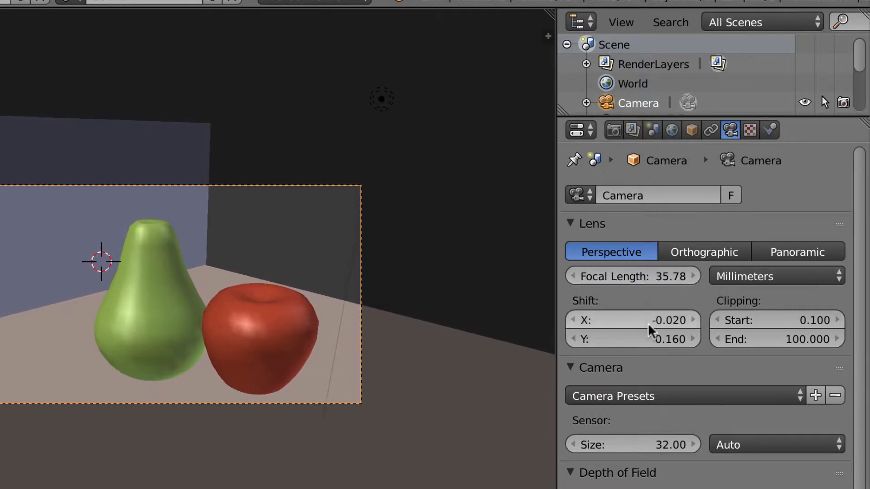
pyautogui.moveTo(649, 339)
pyautogui.mouseDown()
pyautogui.moveTo(670, 338)
pyautogui.moveTo(657, 339)
pyautogui.moveTo(656, 323)
pyautogui.moveTo(622, 322)
pyautogui.moveTo(656, 323)
pyautogui.moveTo(676, 340)
pyautogui.moveTo(667, 339)
pyautogui.moveTo(694, 340)
pyautogui.moveTo(680, 340)
pyautogui.mouseUp()
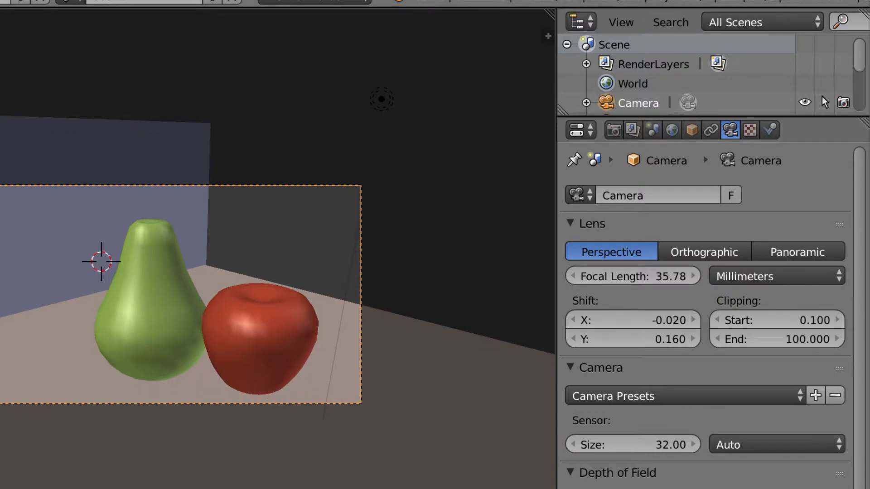
# Render the image to check the new camera framing with the tiled wall, and return to the 3D View
pyautogui.press('F12')
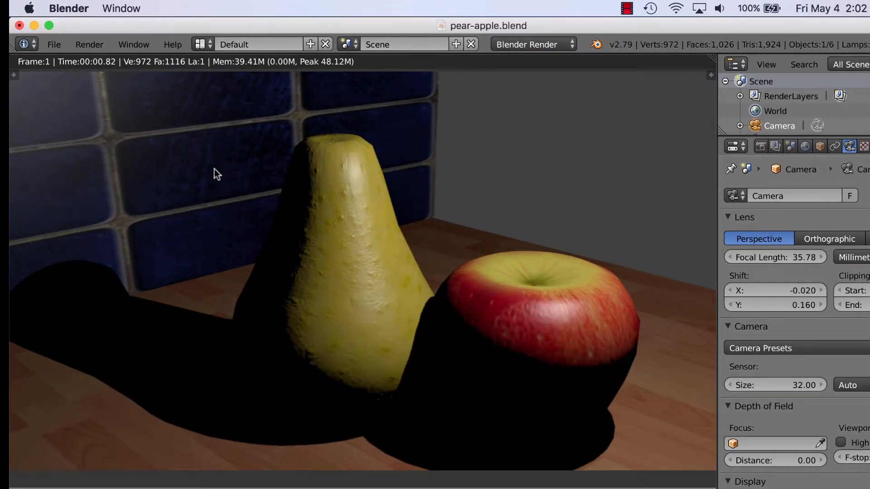
pyautogui.click(16, 479)
pyautogui.click(34, 479)
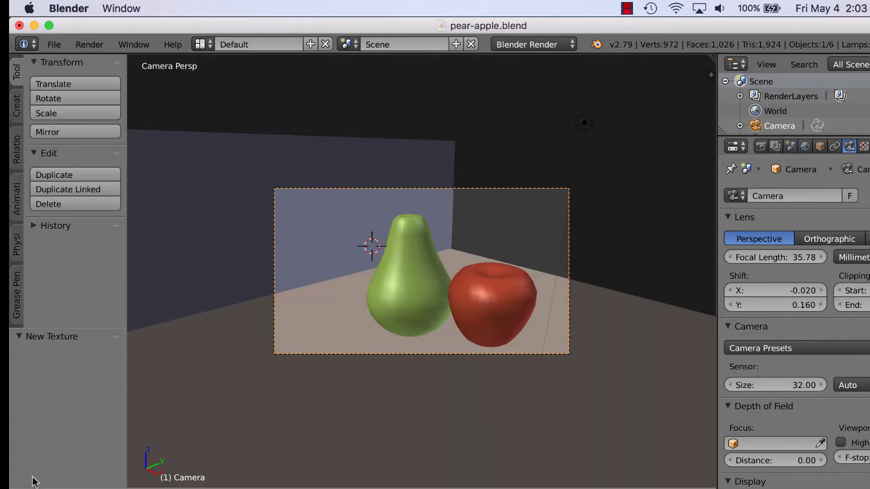
# Set the mapping size of the wall plane's tile texture to 3.00 on X, Y and Z, and render the image
pyautogui.rightClick(344, 162)
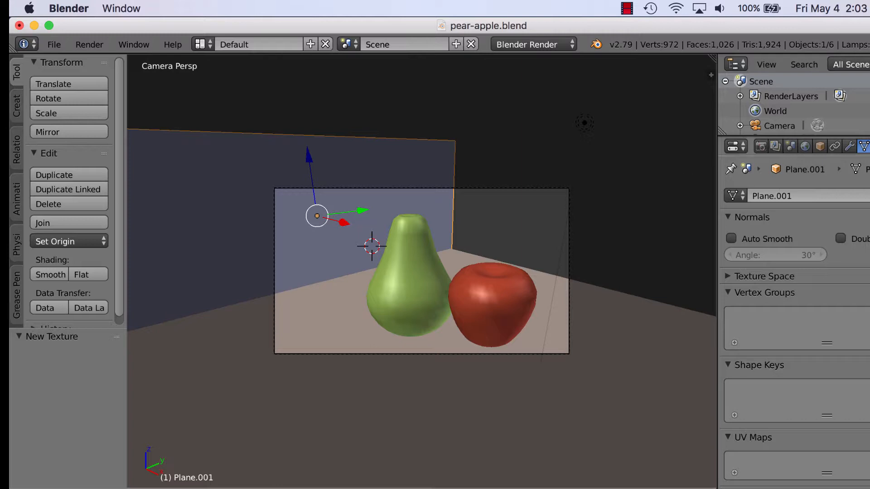
pyautogui.click(869, 146)
pyautogui.scroll(-5, 803, 415)
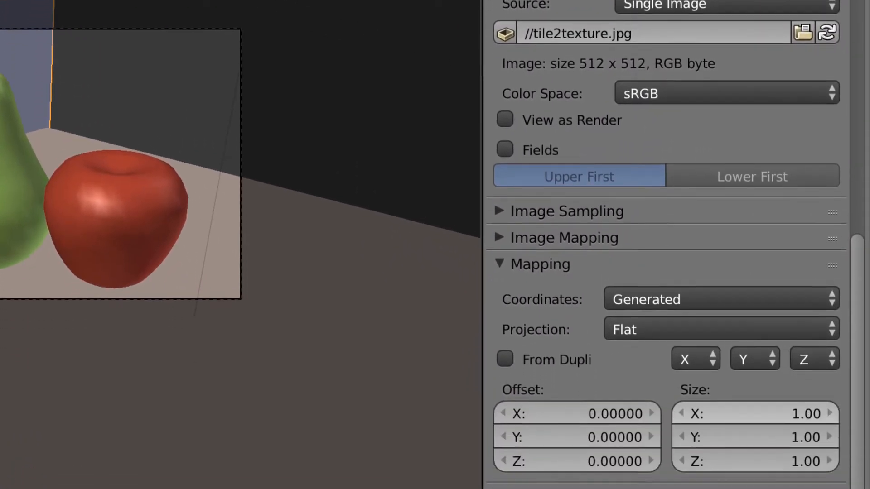
pyautogui.click(755, 330)
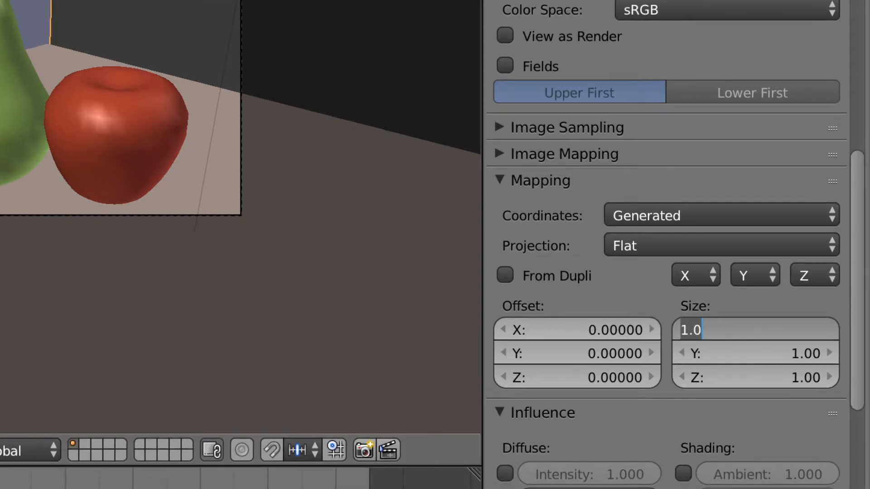
pyautogui.write('3')
pyautogui.press('Tab')
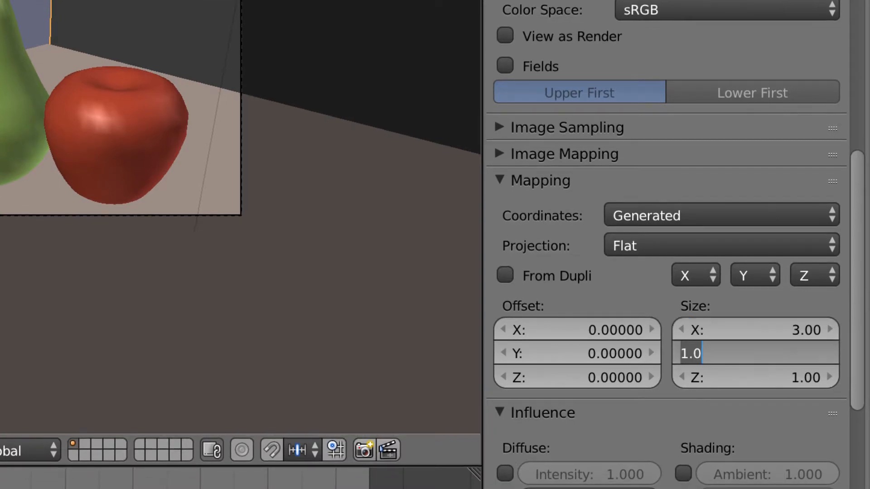
pyautogui.write('3')
pyautogui.press('Tab')
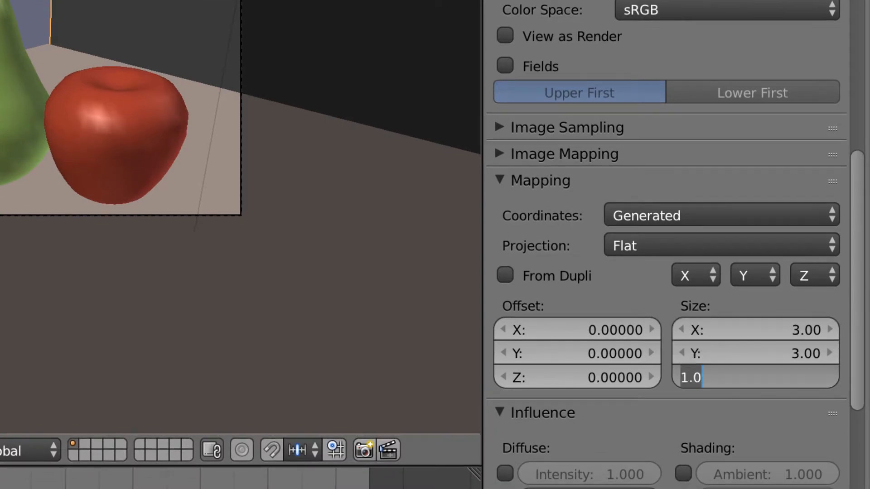
pyautogui.write('3')
pyautogui.press('Return')
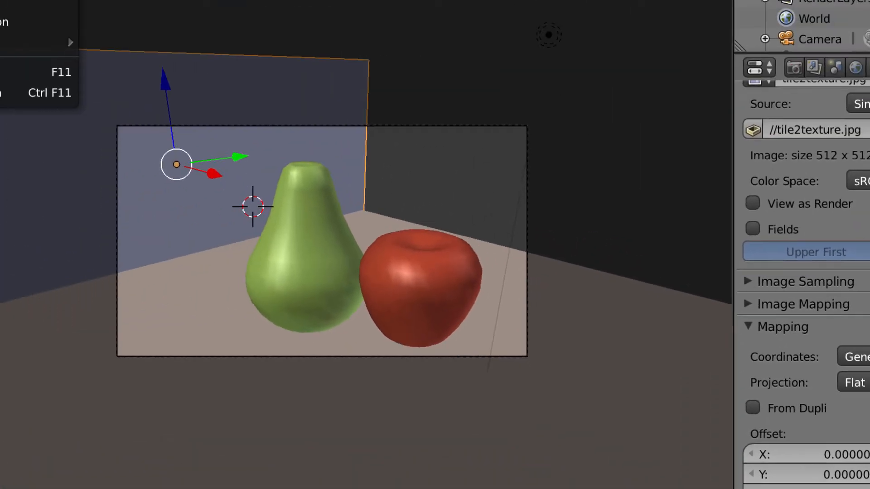
pyautogui.click(114, 77)
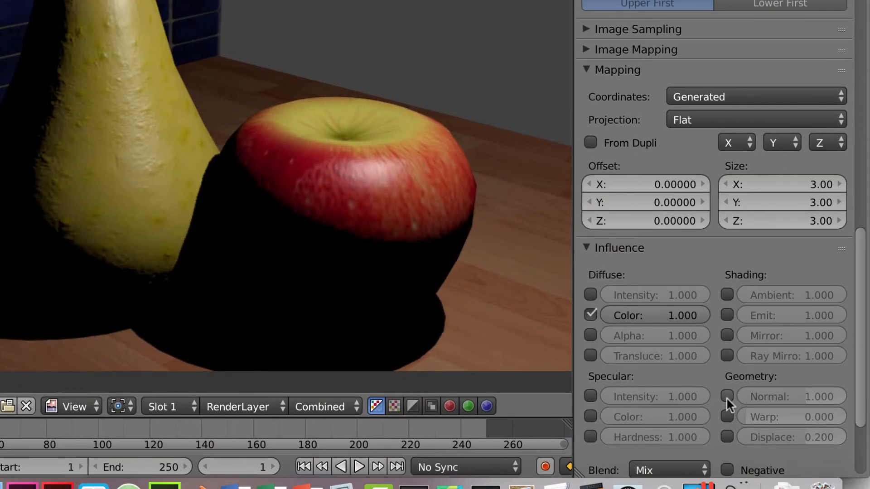
# Enable the Normal influence of the wall's tile texture and render the image with the bump effect
pyautogui.click(726, 396)
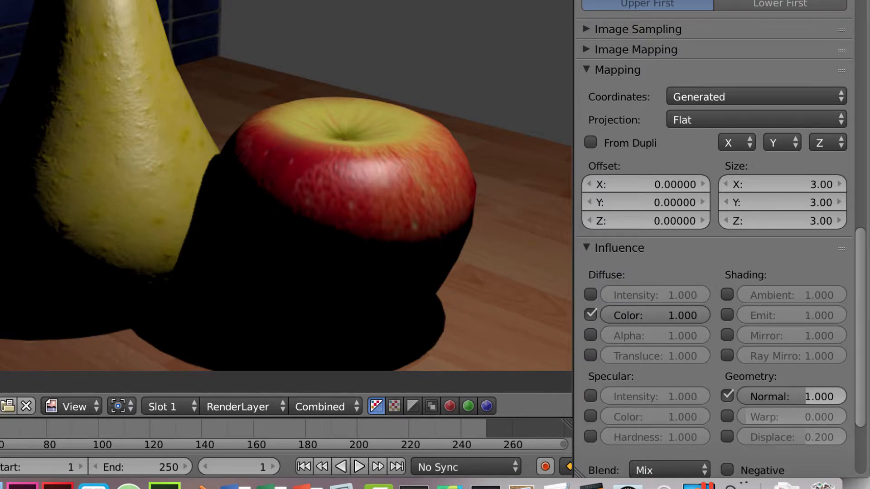
pyautogui.click(100, 21)
pyautogui.click(99, 44)
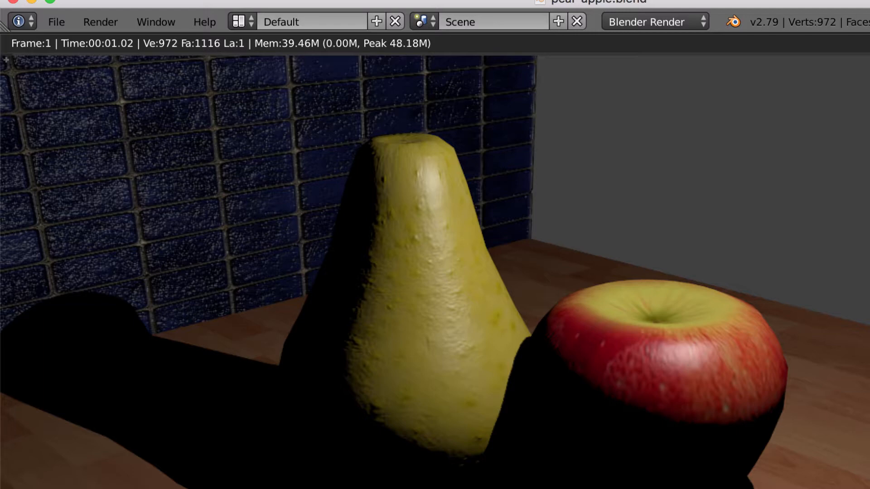
# Render the image again to check the wall's bump effect, and return to the 3D View
pyautogui.click(113, 21)
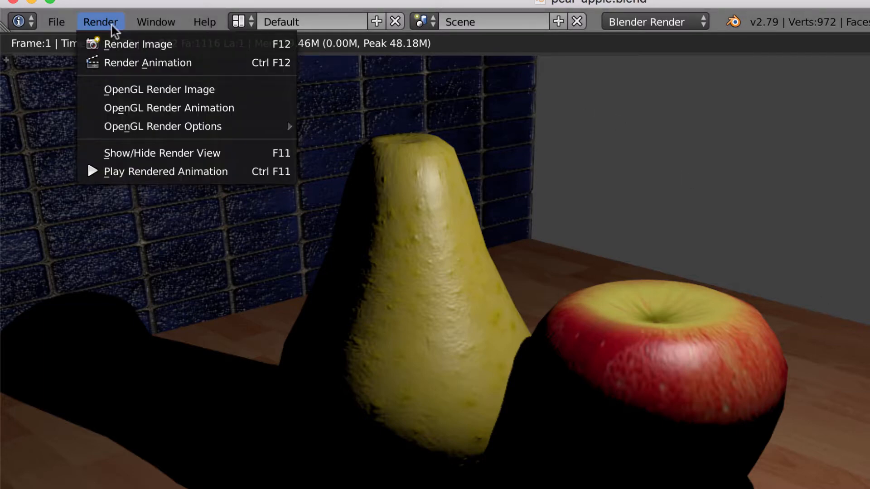
pyautogui.click(113, 42)
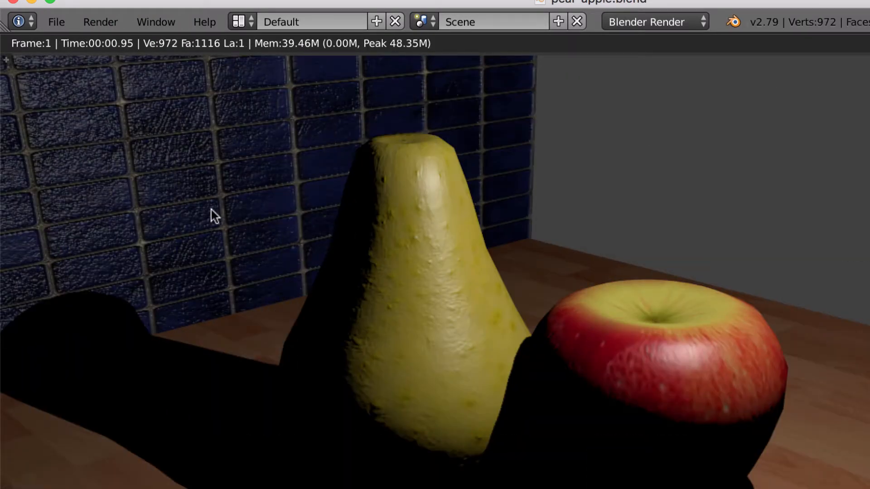
pyautogui.scroll(-3, 212, 210)
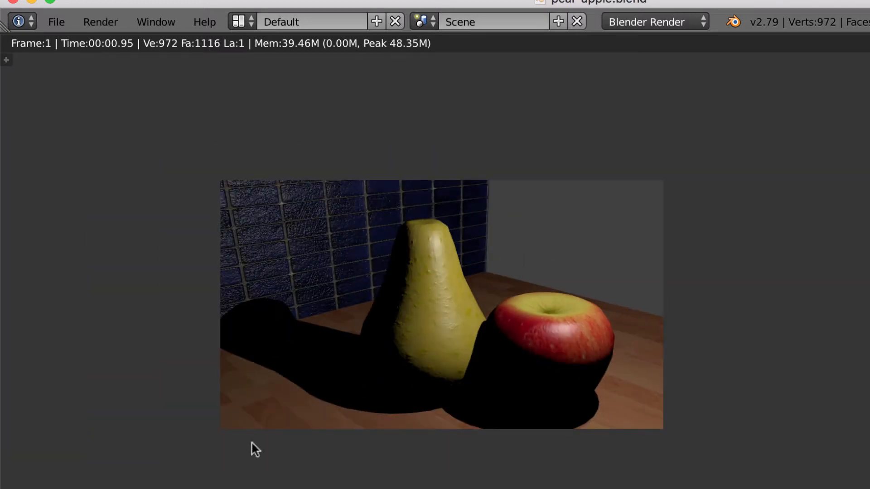
pyautogui.click(18, 488)
pyautogui.click(36, 488)
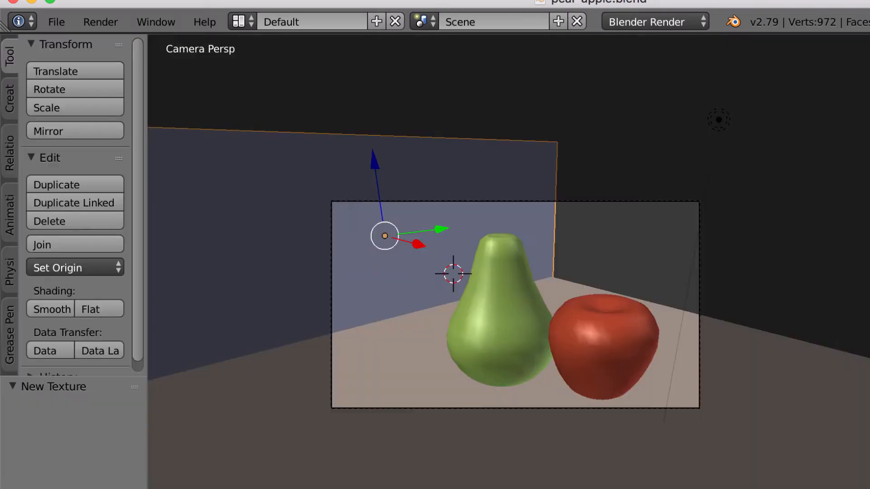
# Duplicate the tiled wall plane and place the copy at about X -2.72, Y 6.00, Z 3.24
pyautogui.scroll(-1, 350, 159)
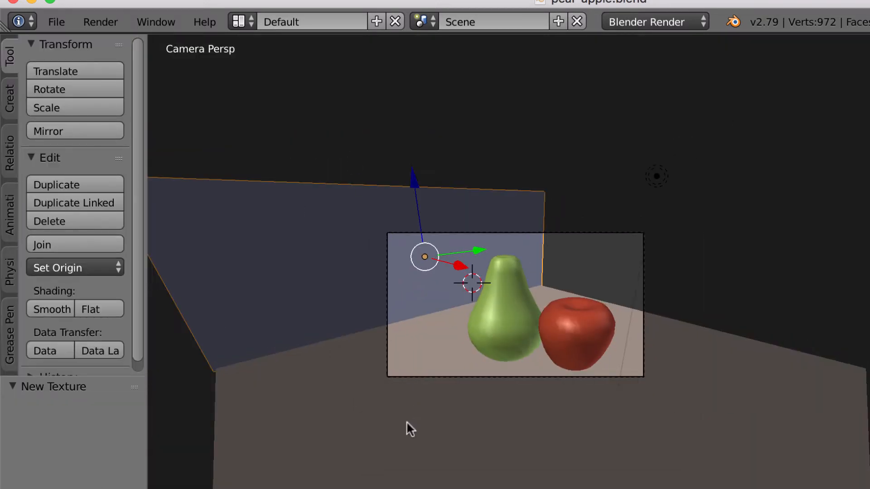
pyautogui.moveTo(406, 421); pyautogui.dragTo(392, 412, button='middle')
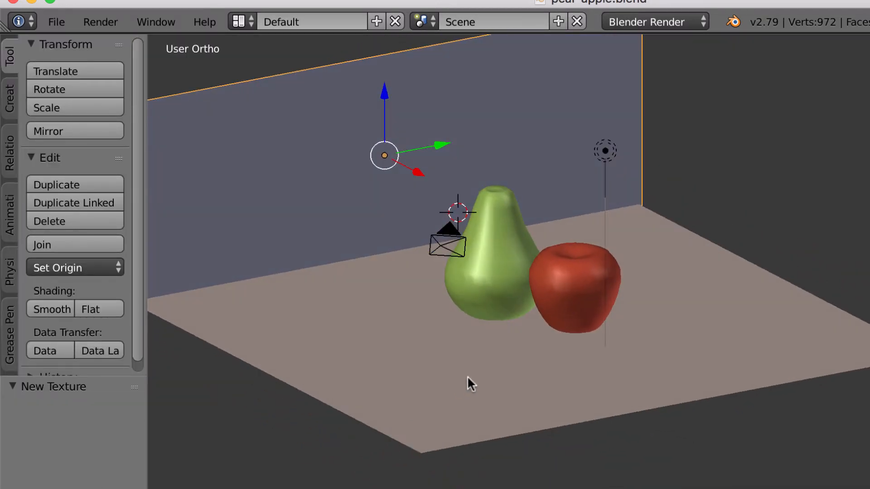
pyautogui.scroll(-4, 466, 376)
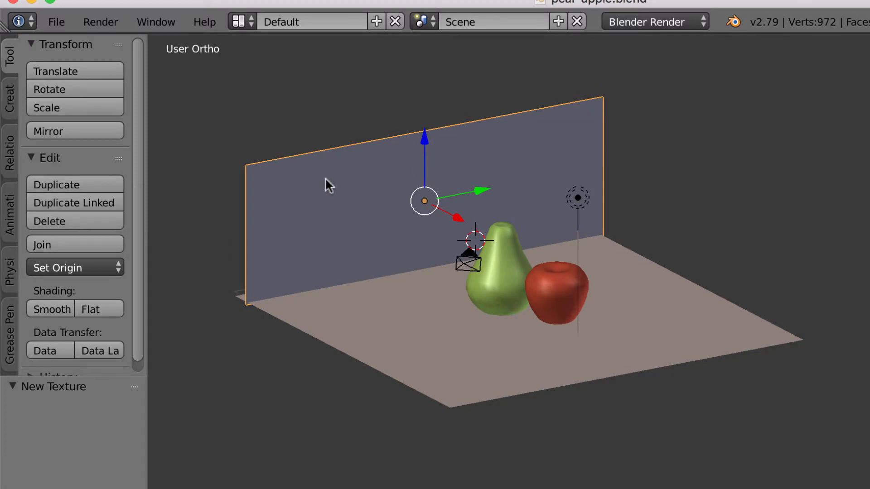
pyautogui.click(64, 180)
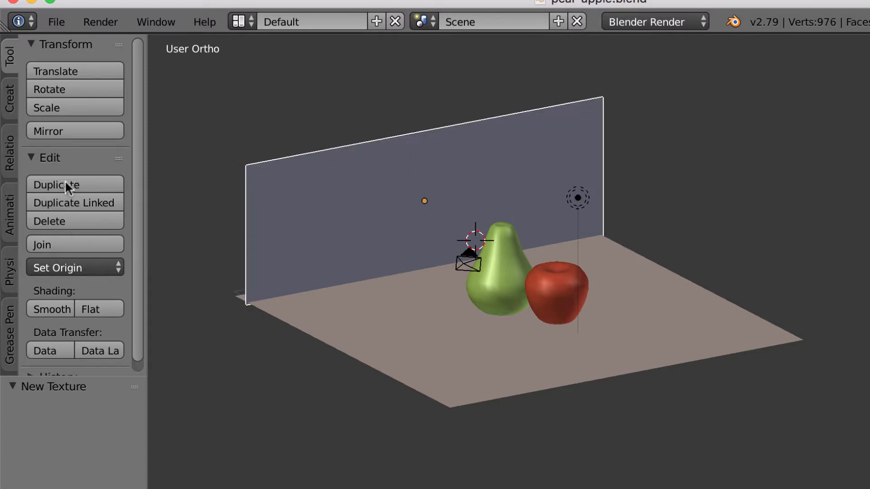
pyautogui.click(237, 175)
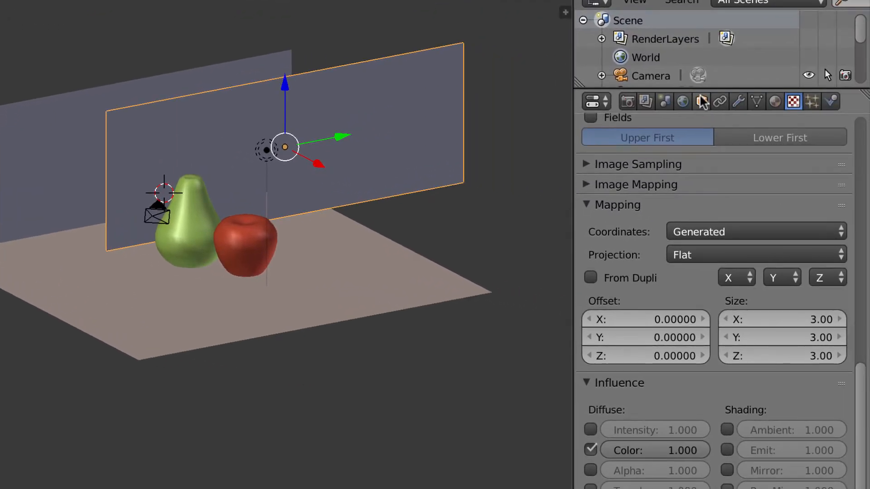
# Set the duplicated wall plane's Z rotation to 90°
pyautogui.click(701, 102)
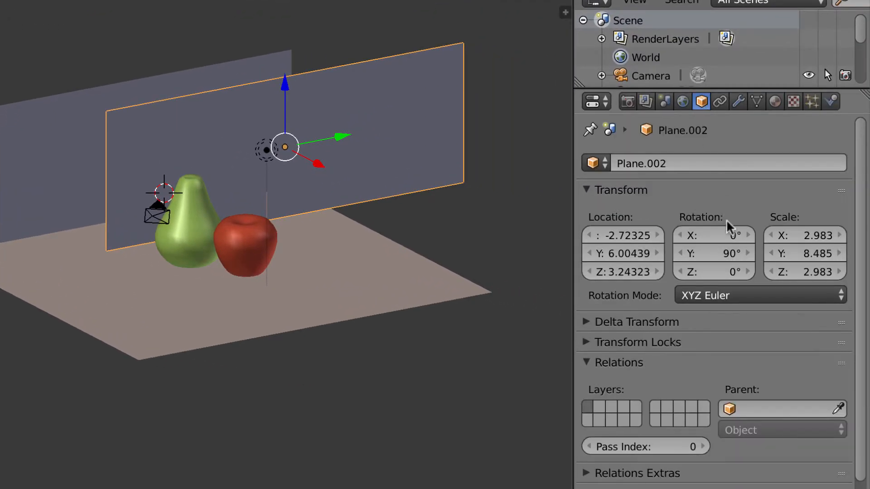
pyautogui.click(732, 272)
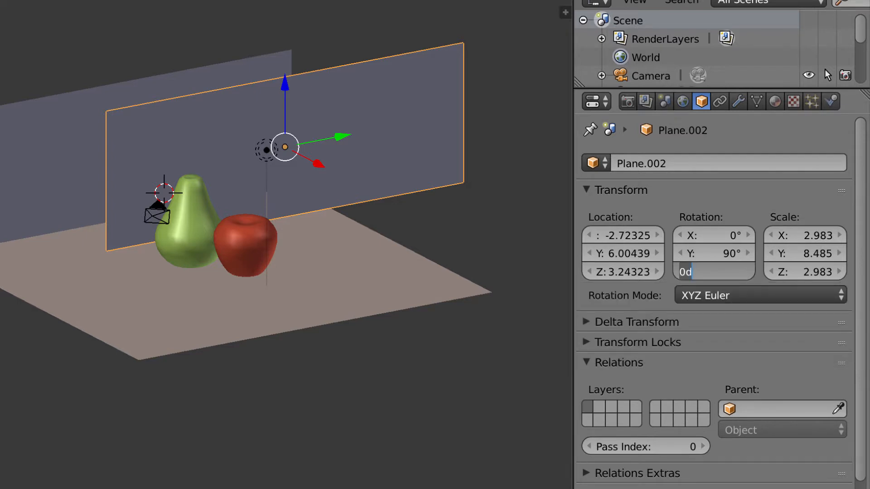
pyautogui.write('90')
pyautogui.press('Return')
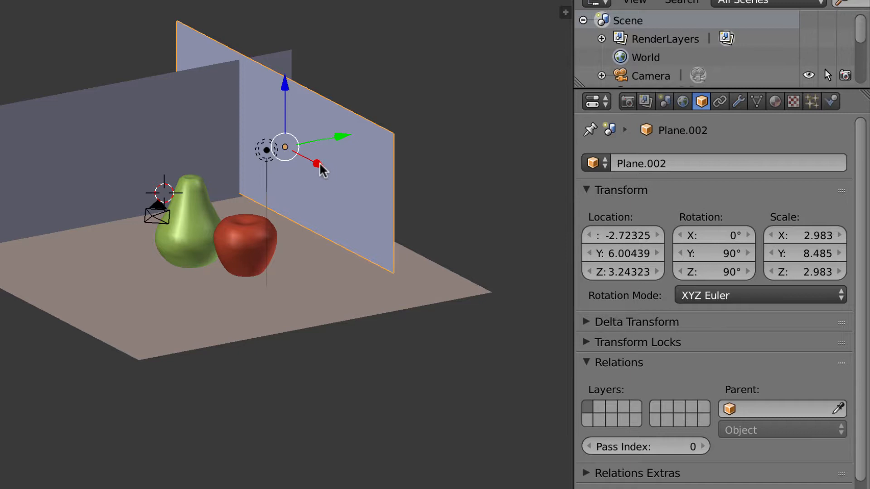
# Move the rotated wall to about X 1.64 and lower it to about Z 2.93 so it stands on the floor's edge
pyautogui.moveTo(322, 167); pyautogui.dragTo(374, 199)
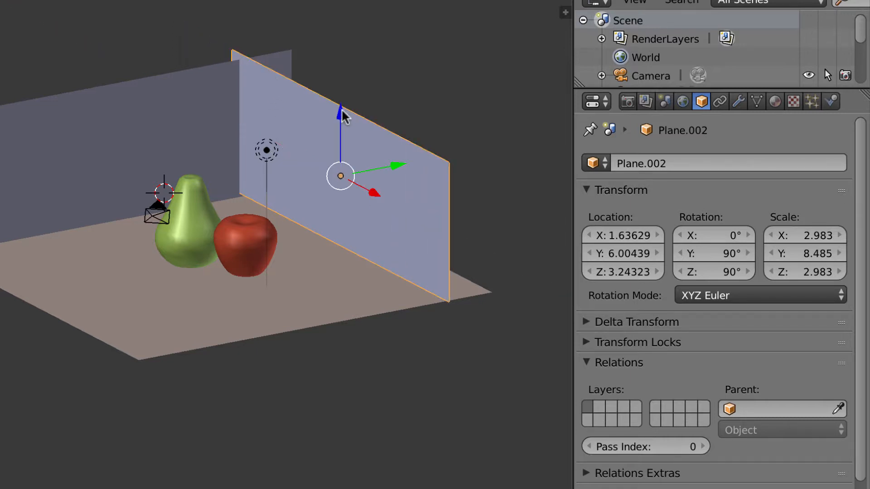
pyautogui.moveTo(343, 112); pyautogui.dragTo(346, 124)
pyautogui.scroll(3, 251, 107)
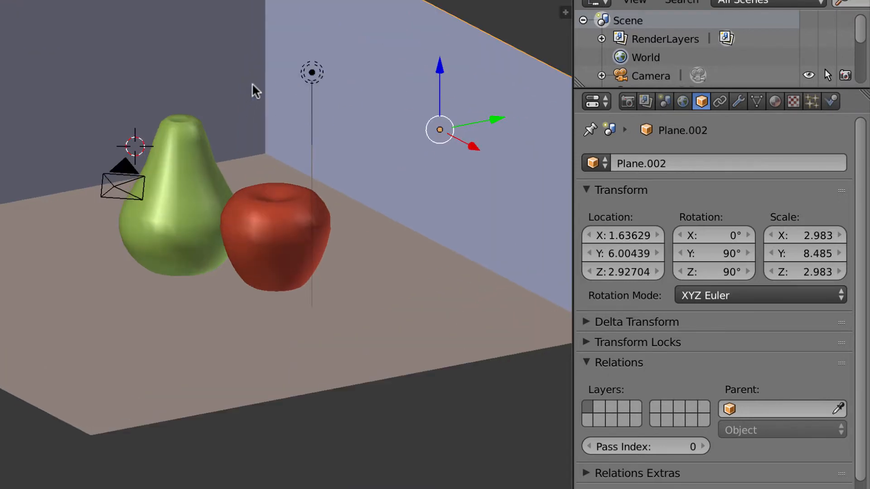
pyautogui.keyDown('shift'); pyautogui.moveTo(255, 91); pyautogui.dragTo(233, 214, button='middle'); pyautogui.keyUp('shift')
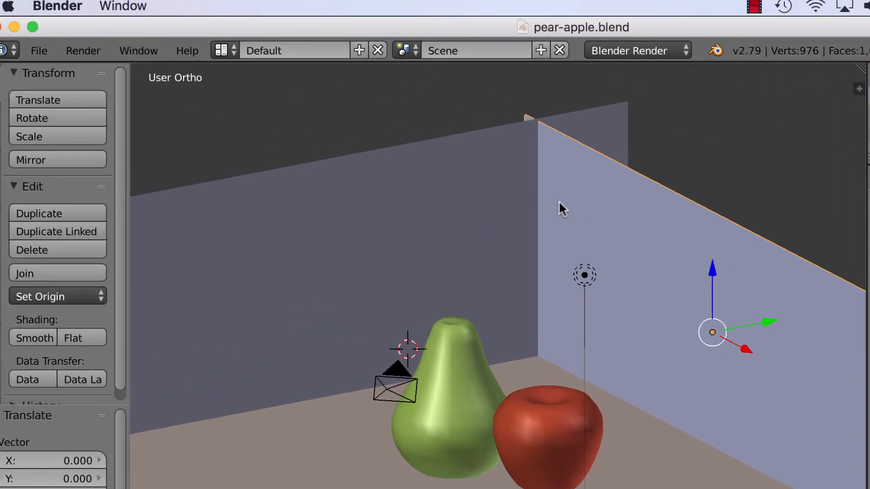
# Render the image to check the corner formed by the two tiled walls, and return to the 3D View
pyautogui.click(82, 50)
pyautogui.click(105, 77)
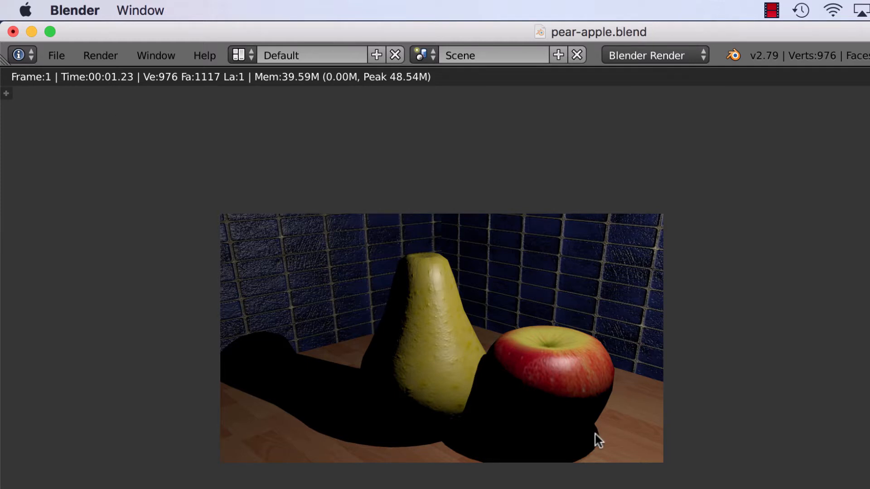
pyautogui.scroll(-1, 598, 440)
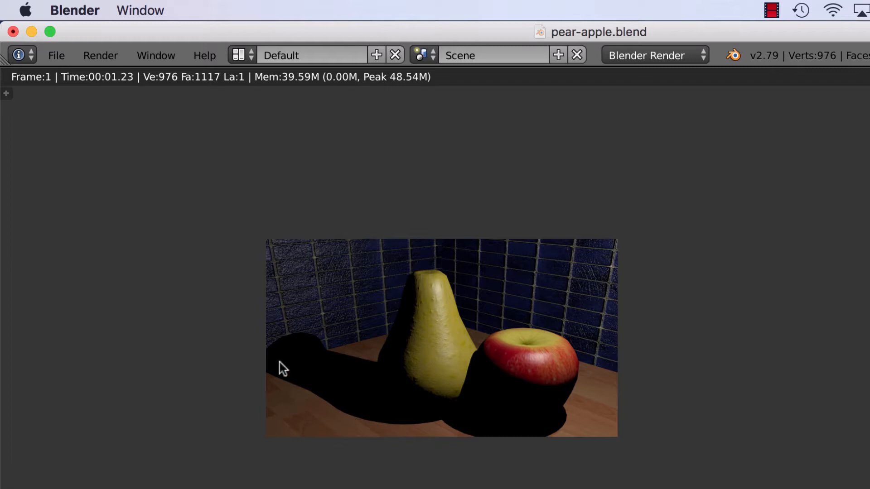
pyautogui.click(20, 470)
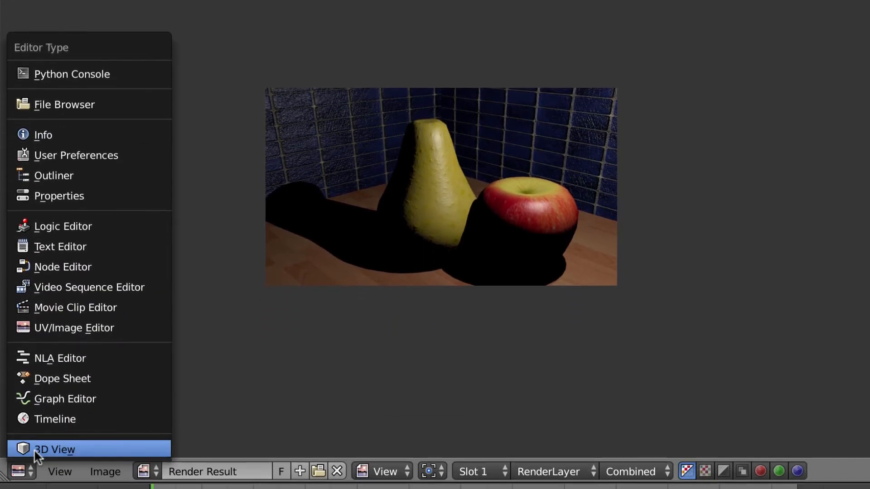
pyautogui.click(34, 449)
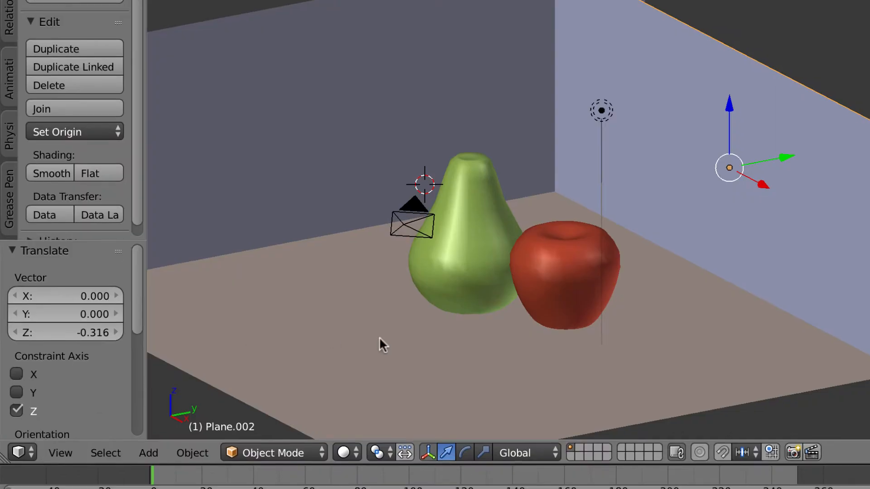
# Select the lamp and lower it by about 1.6 units along Z
pyautogui.rightClick(603, 108)
pyautogui.rightClick(602, 109)
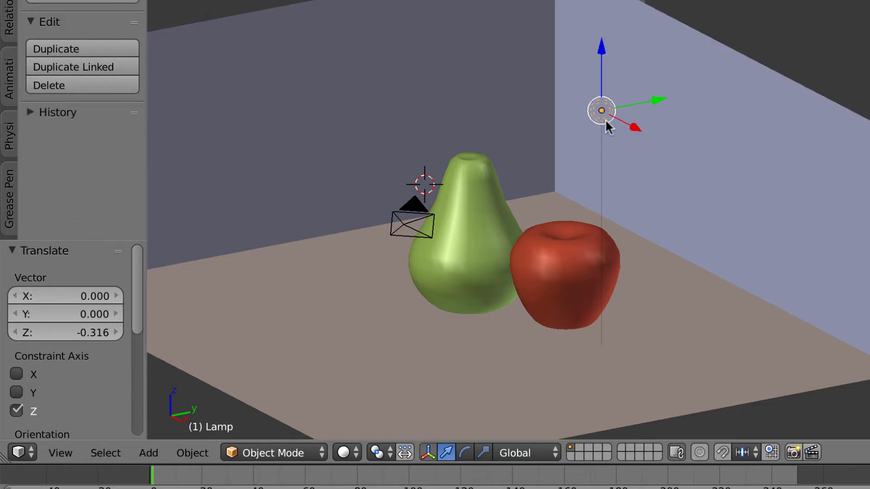
pyautogui.moveTo(603, 43); pyautogui.dragTo(604, 108)
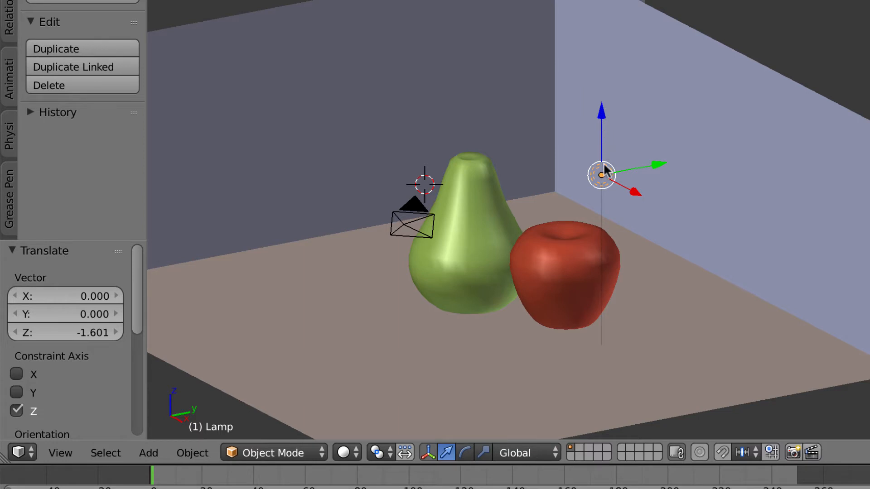
# Duplicate the lamp and place the copy on the pear's side, shifting it about -11.86 along Y, back along X and about -0.64 along Z
pyautogui.click(97, 48)
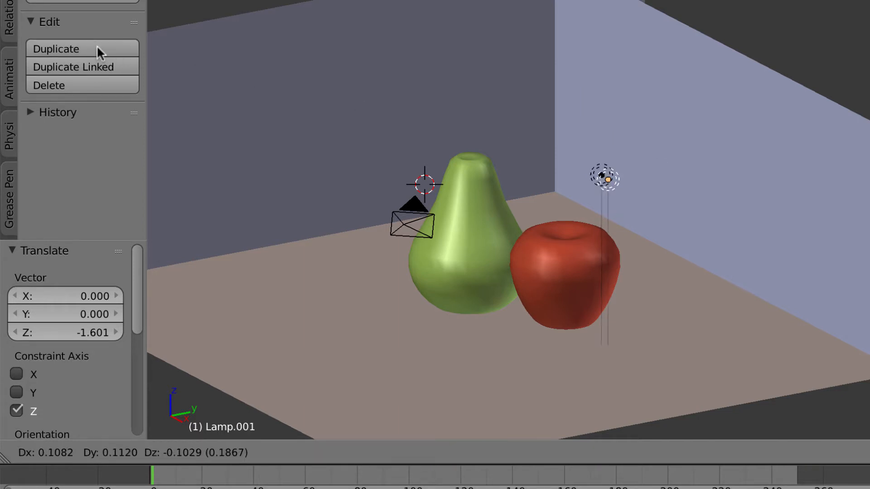
pyautogui.click(272, 34)
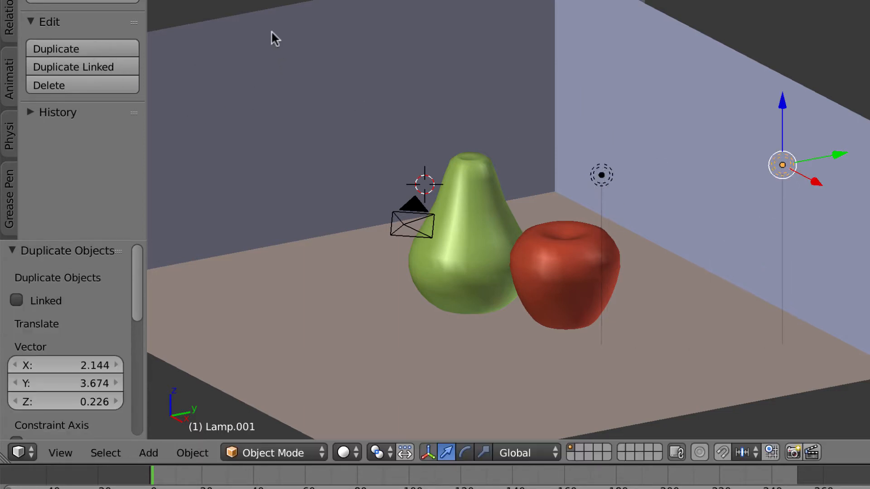
pyautogui.moveTo(835, 156); pyautogui.dragTo(398, 199)
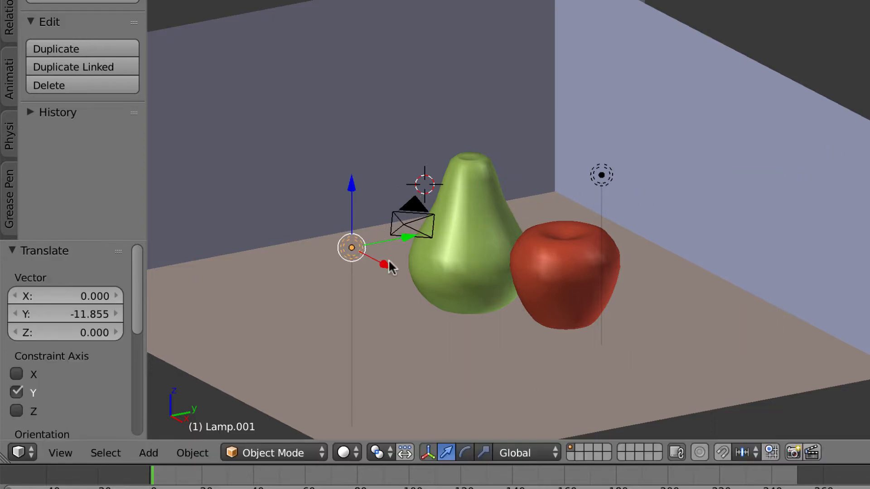
pyautogui.moveTo(383, 262); pyautogui.dragTo(274, 190)
pyautogui.moveTo(235, 124); pyautogui.dragTo(229, 151)
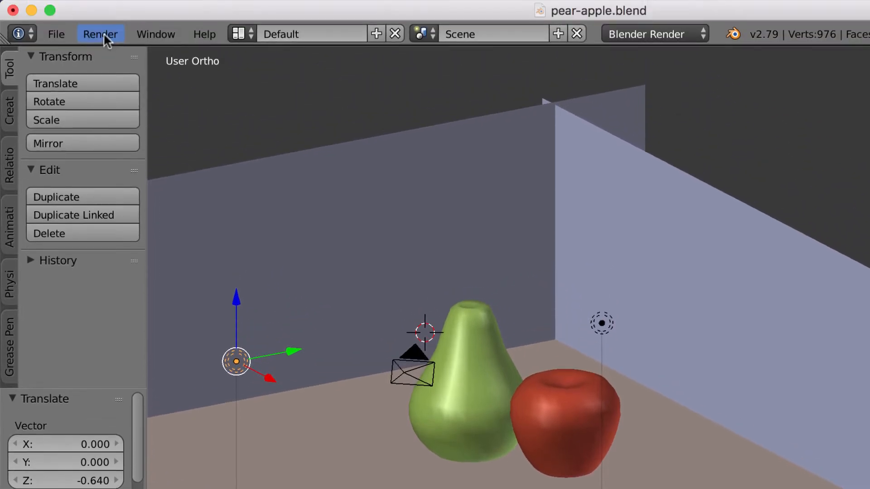
# Render the image with both lamps lighting the fruit and the tiled corner
pyautogui.click(103, 32)
pyautogui.click(109, 67)
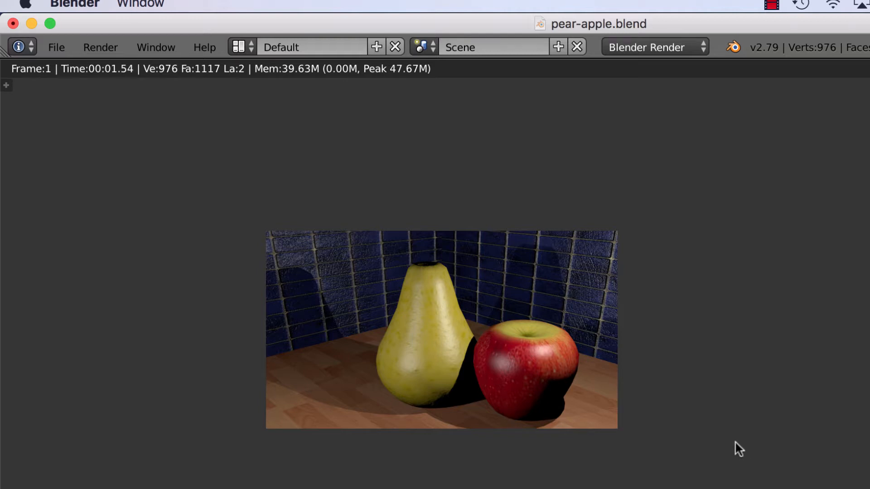
# Inspect the render up close, return to the 3D View and save the pear-apple.blend file
pyautogui.scroll(2, 498, 383)
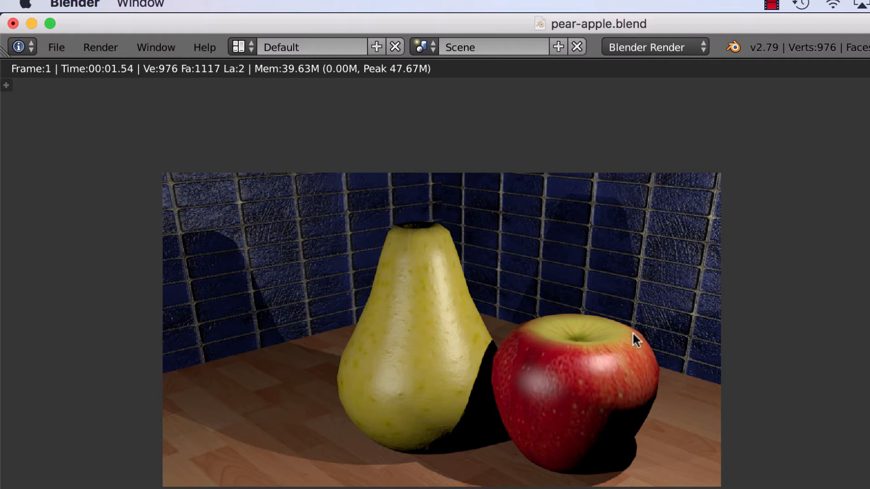
pyautogui.scroll(-2, 632, 331)
pyautogui.scroll(2, 632, 332)
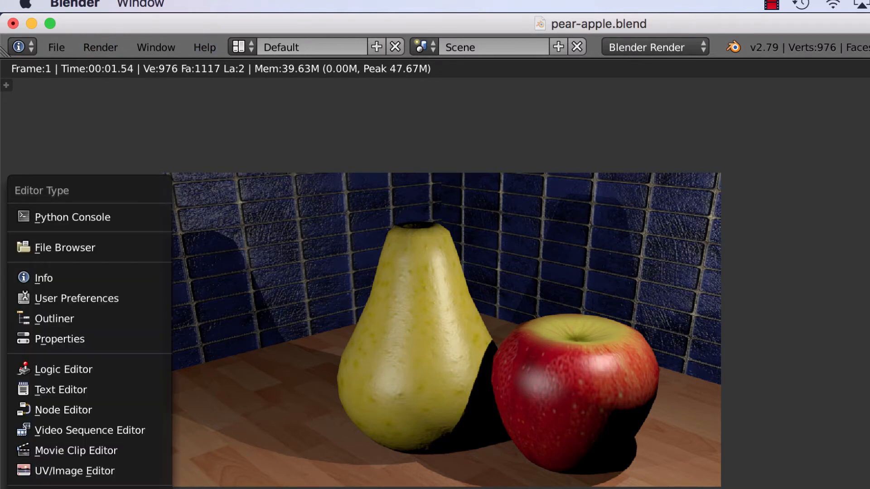
pyautogui.click(41, 488)
pyautogui.click(52, 47)
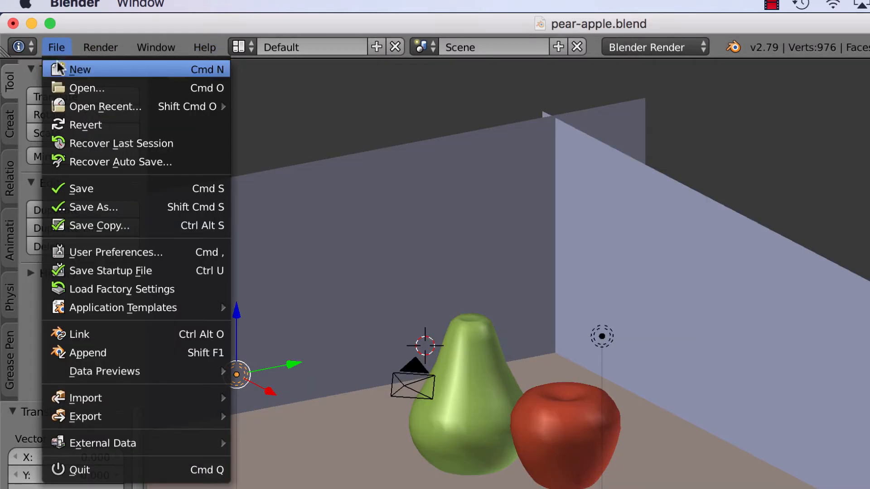
pyautogui.click(95, 188)
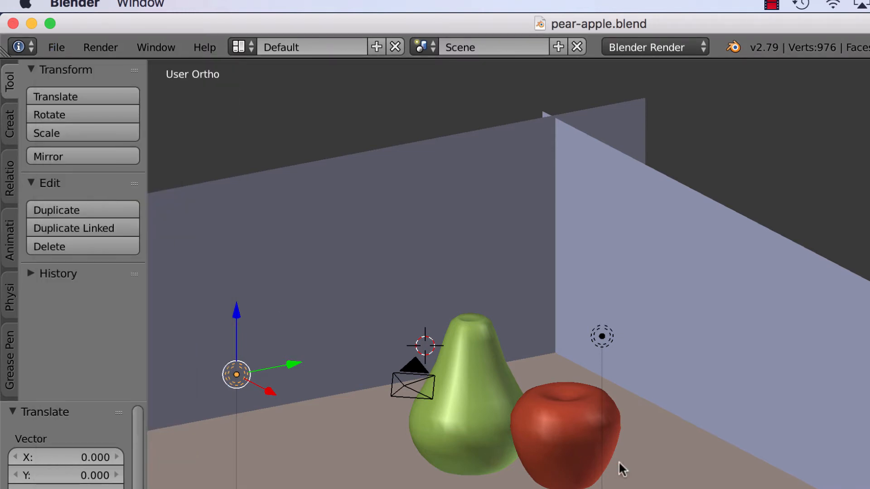
# Render the scene again and save a copy of the image as pear-apple-scene.png in the Desktop's 3D_Textures folder
pyautogui.click(100, 47)
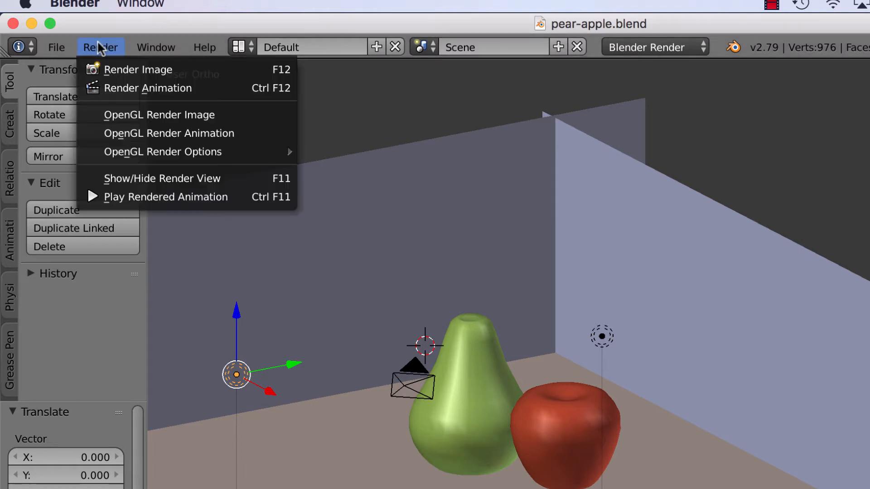
pyautogui.click(107, 69)
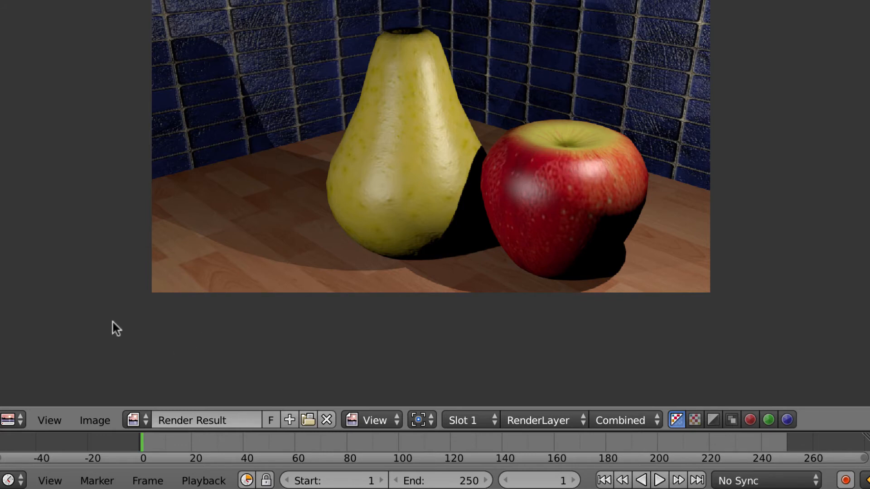
pyautogui.click(93, 419)
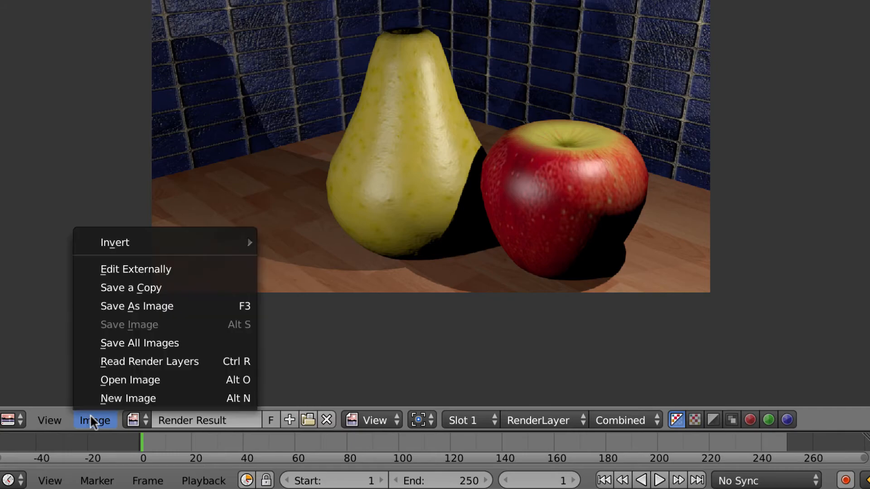
pyautogui.click(111, 288)
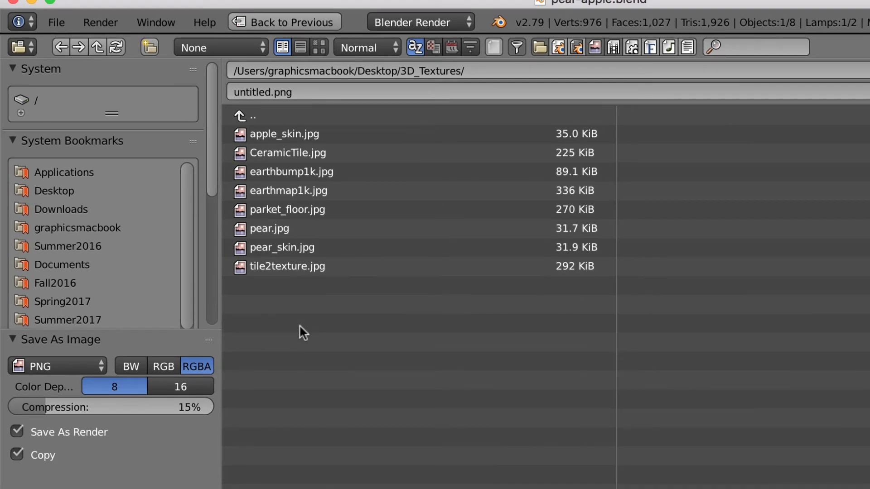
pyautogui.click(42, 188)
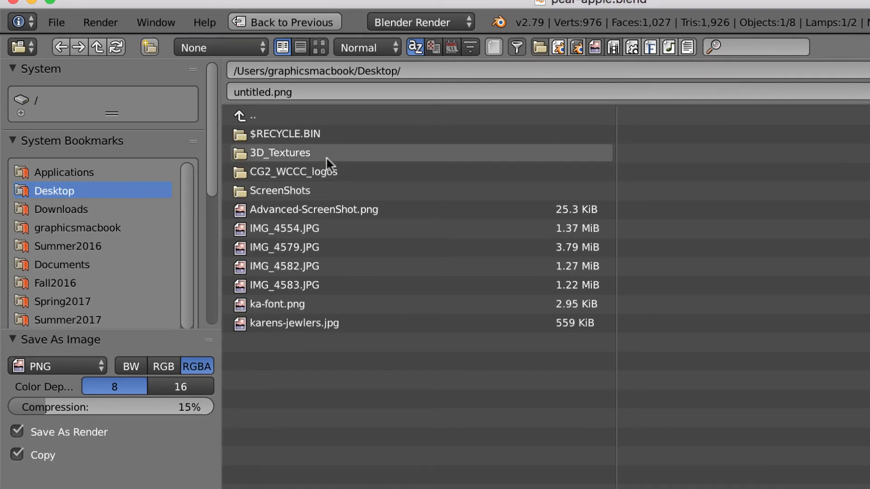
pyautogui.click(293, 148)
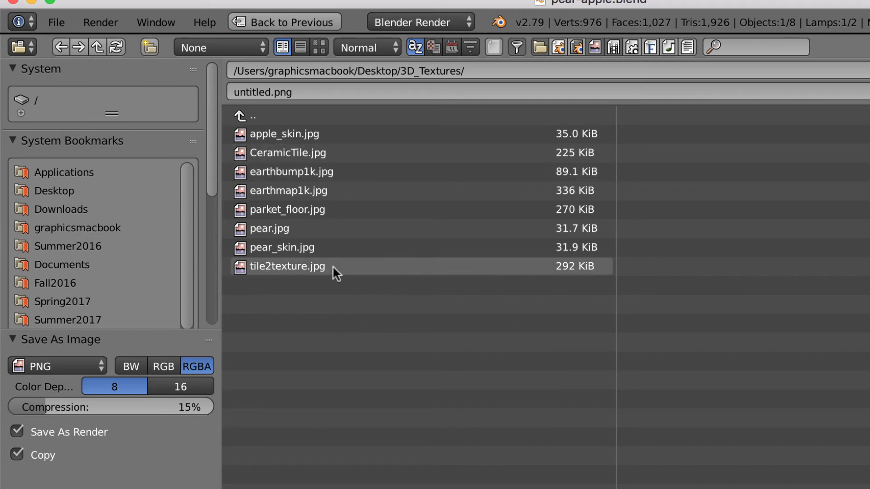
pyautogui.click(251, 94)
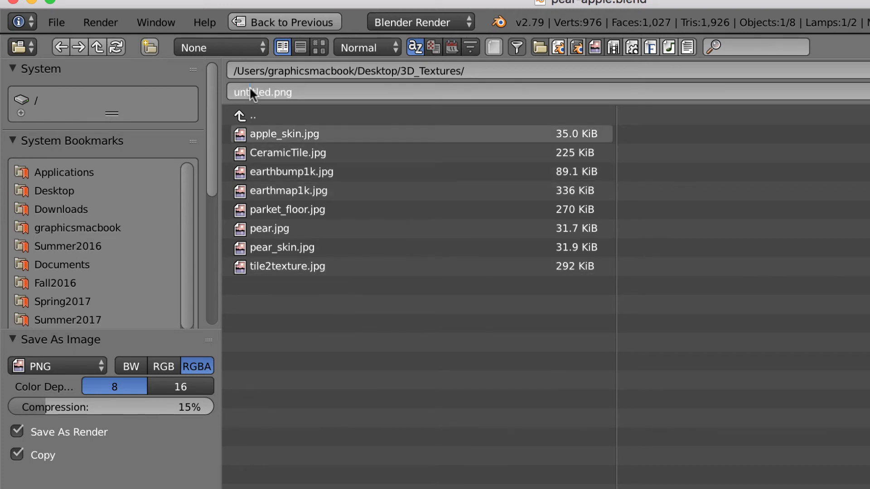
pyautogui.doubleClick(251, 94)
pyautogui.write('pear-apple-scene')
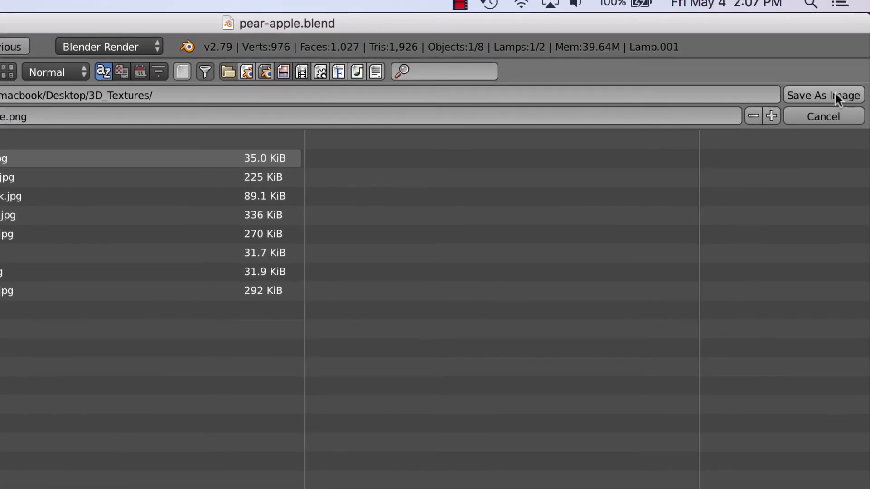
pyautogui.click(835, 91)
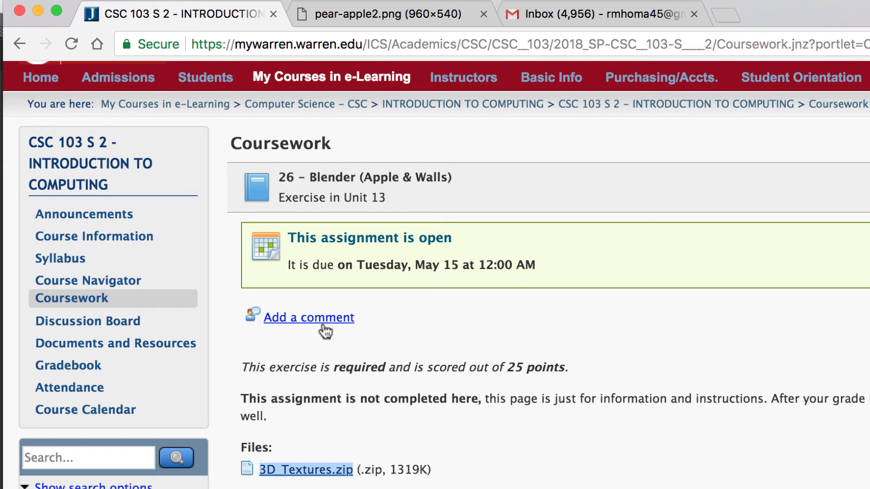
# Switch to Chrome, start a comment on the "26 – Blender (Apple & Walls)" exercise and open the file browser for an image source
pyautogui.click(324, 321)
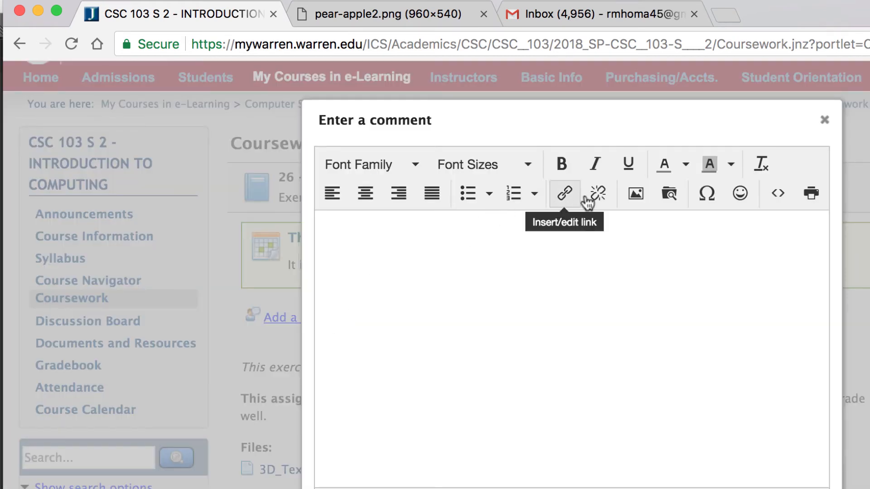
pyautogui.click(637, 196)
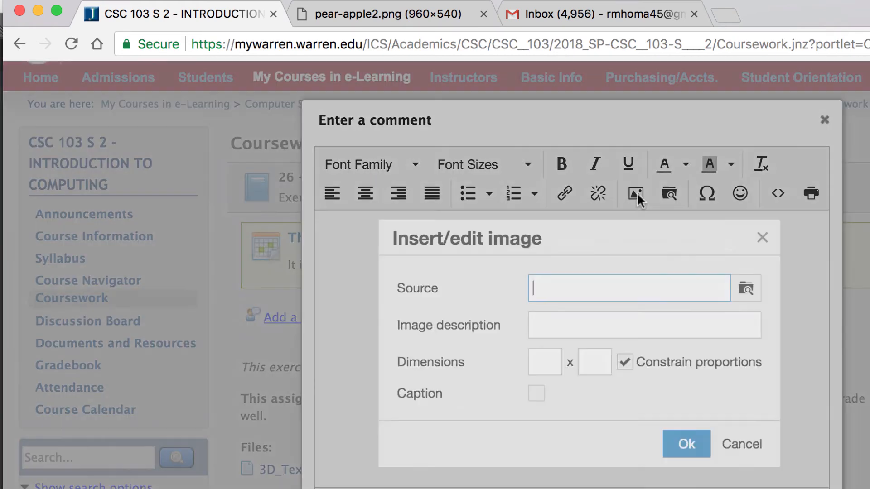
pyautogui.click(745, 290)
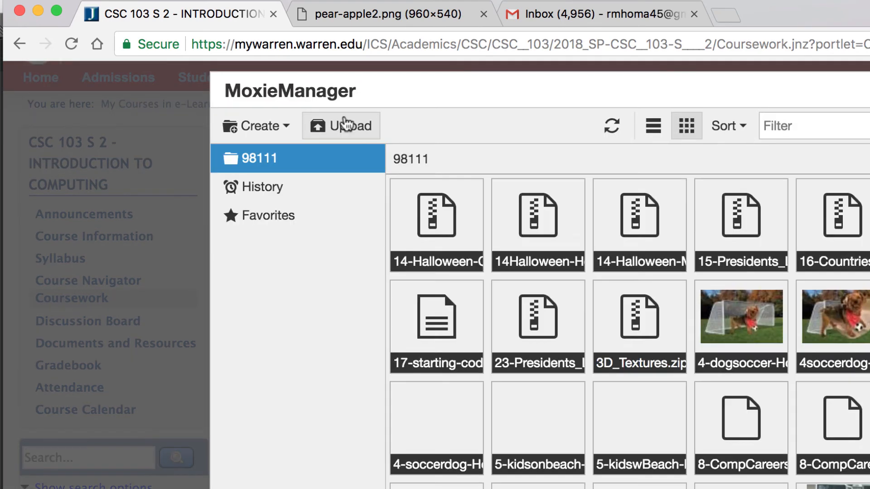
# Upload pear-apple-scene.png from the Desktop's 3D_Textures folder to the course file manager
pyautogui.click(356, 126)
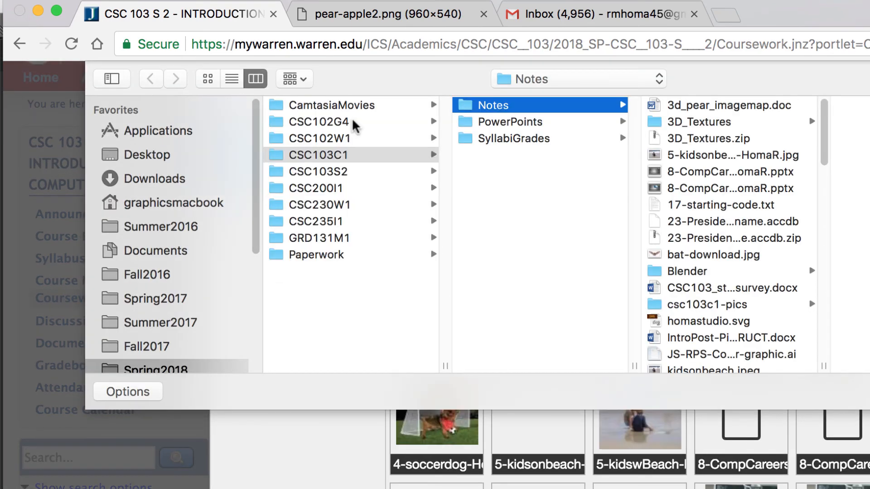
pyautogui.click(159, 155)
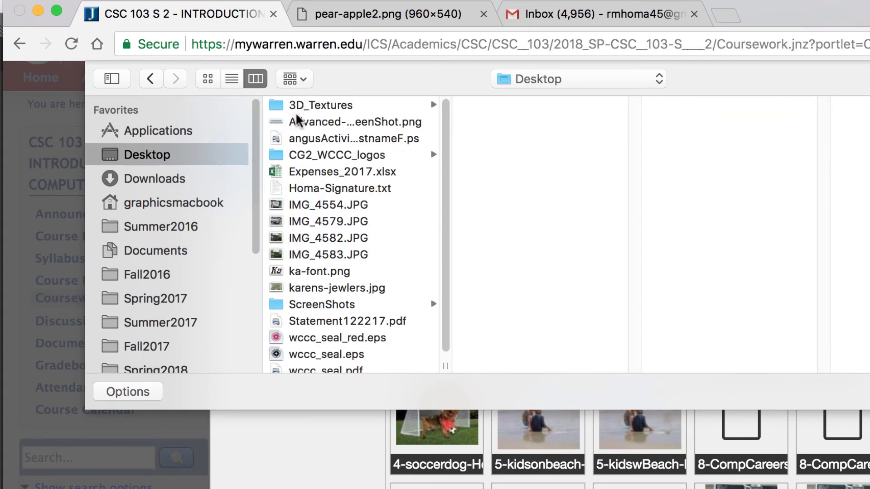
pyautogui.click(319, 106)
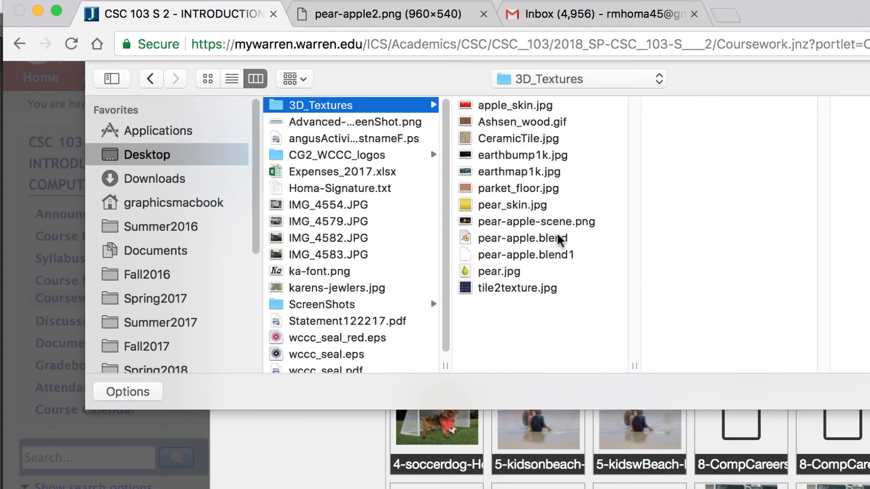
pyautogui.click(565, 221)
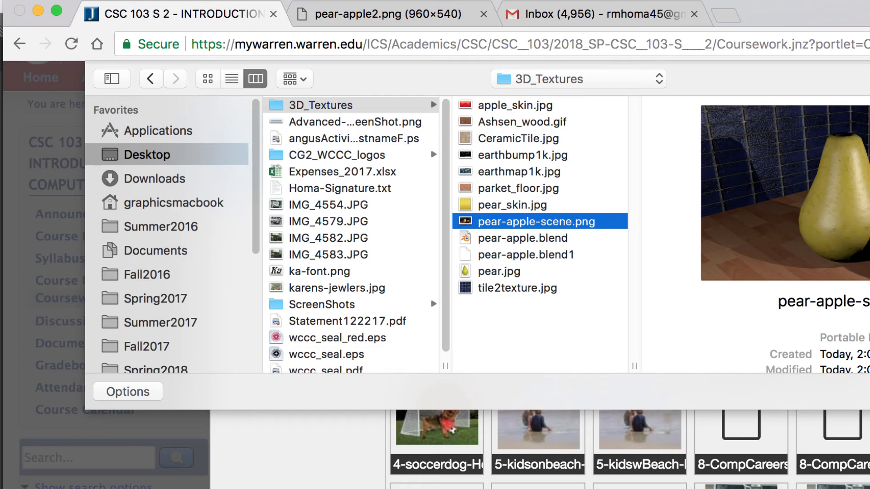
pyautogui.press('Return')
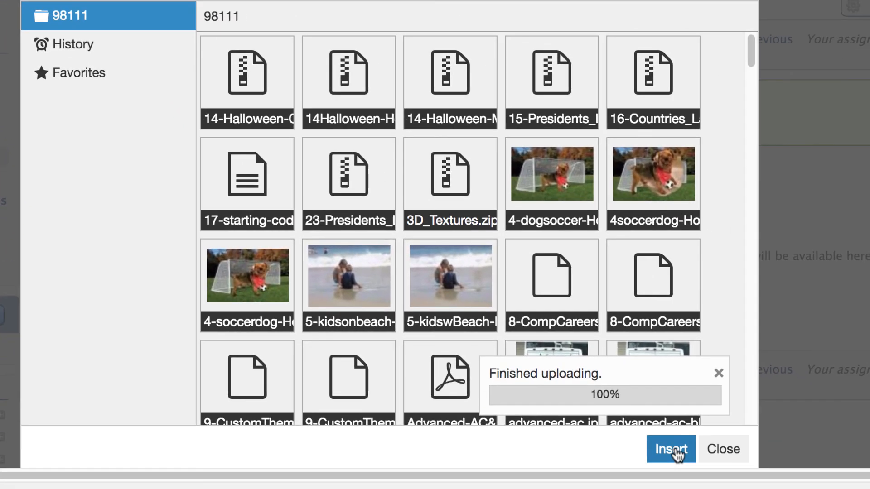
# Insert the uploaded render into the comment with its width set to 500 and its proportions constrained
pyautogui.click(675, 451)
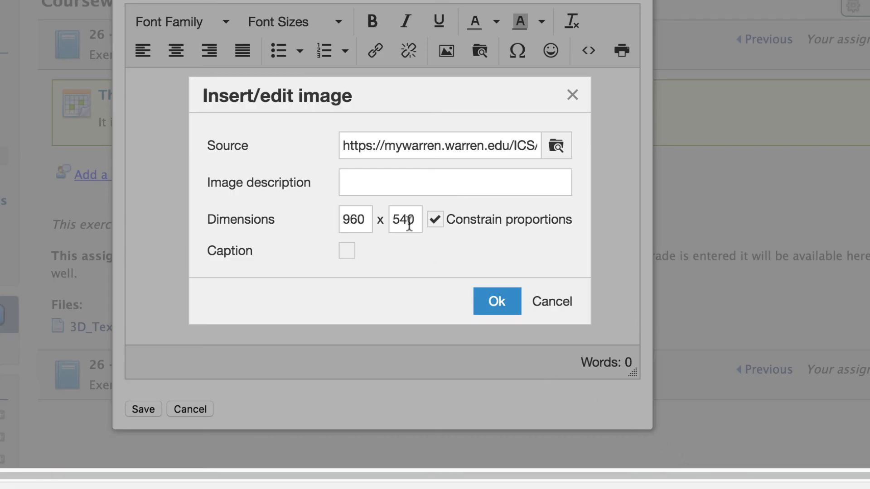
pyautogui.doubleClick(351, 220)
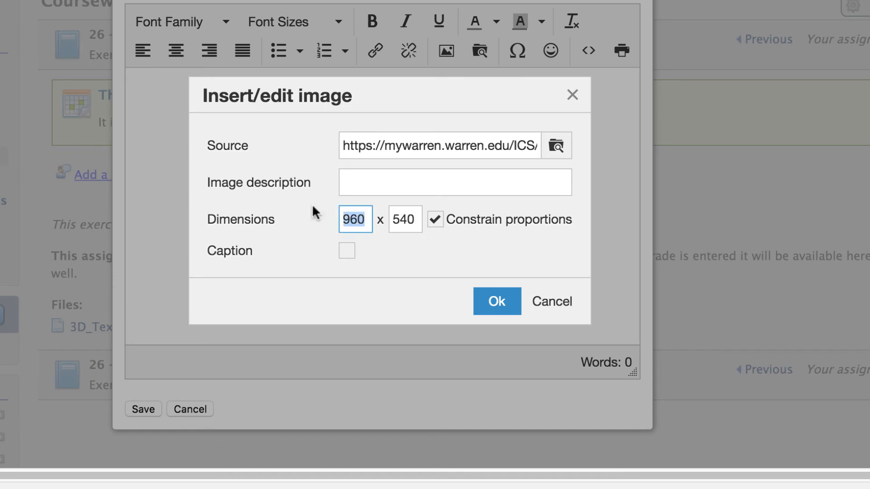
pyautogui.write('500')
pyautogui.click(497, 302)
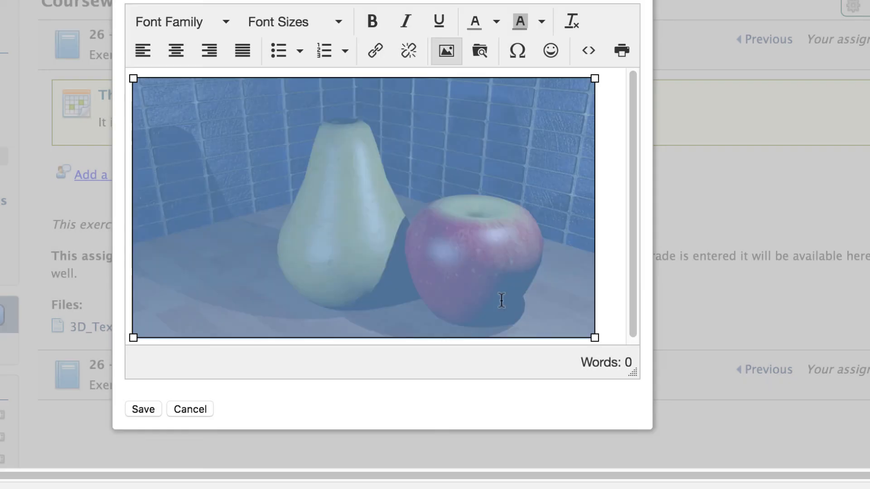
# Deselect the inserted image, save the comment and view it on the assignment page
pyautogui.click(612, 175)
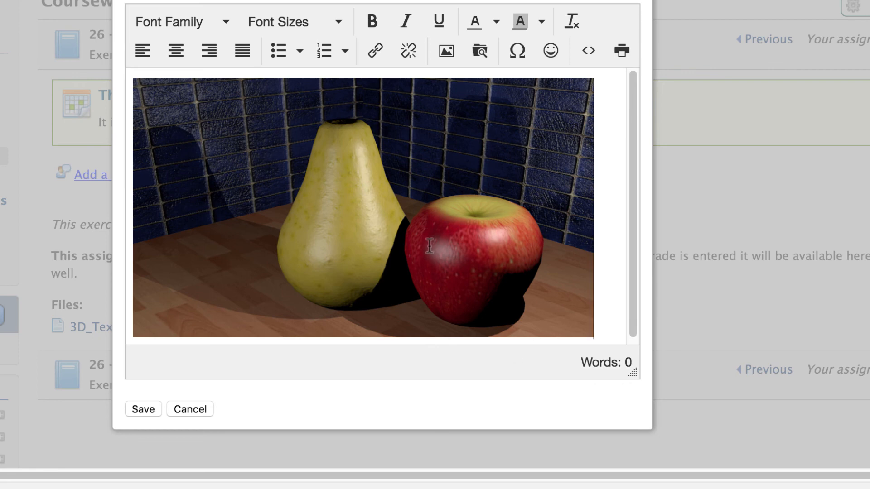
pyautogui.click(144, 410)
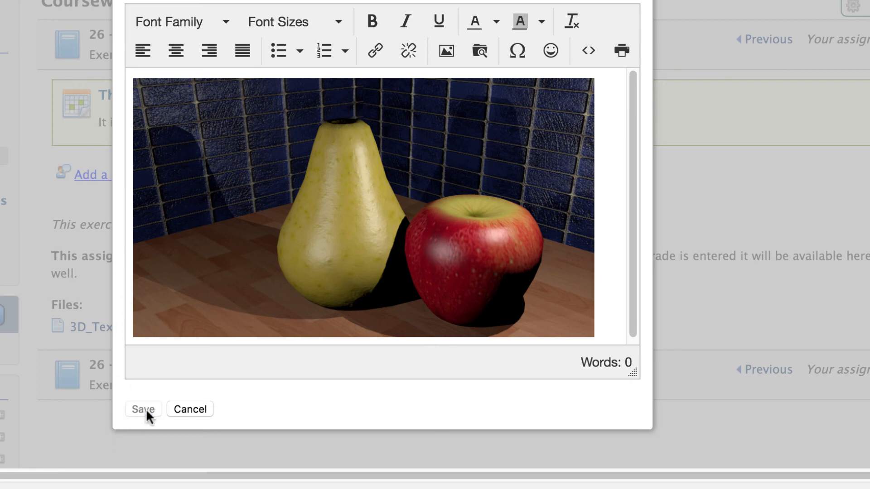
pyautogui.scroll(-2, 761, 413)
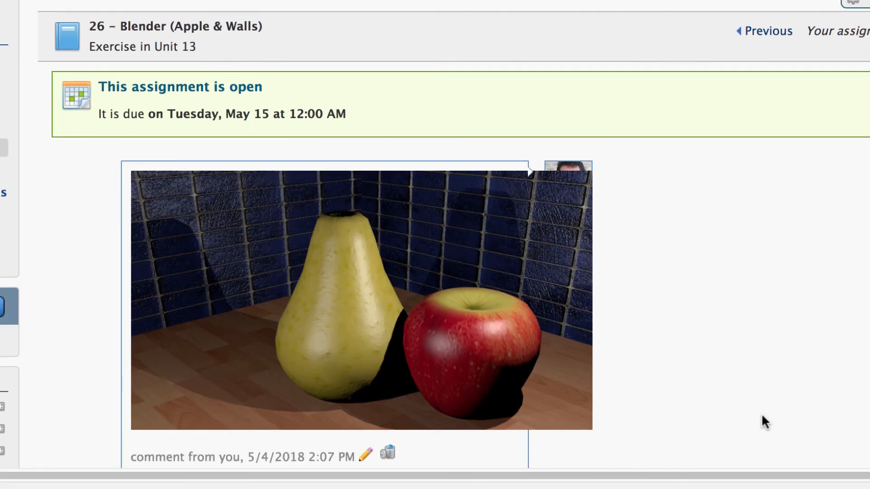